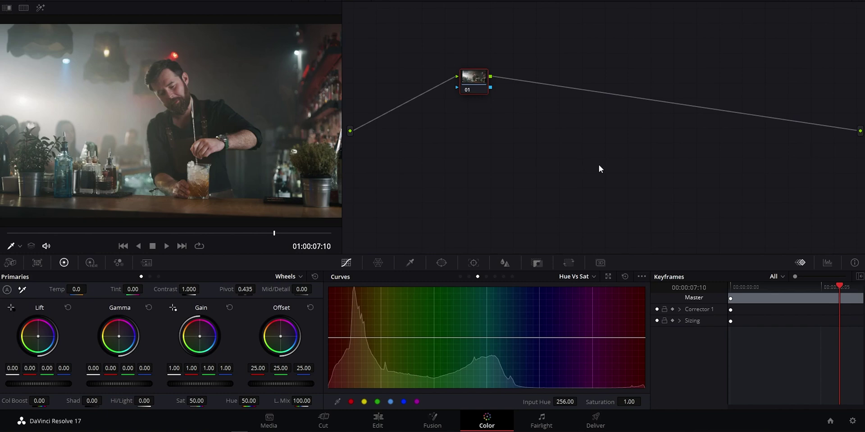
Show the video scopes in the Color page's lower-right panel in place of Keyframes.
click(828, 262)
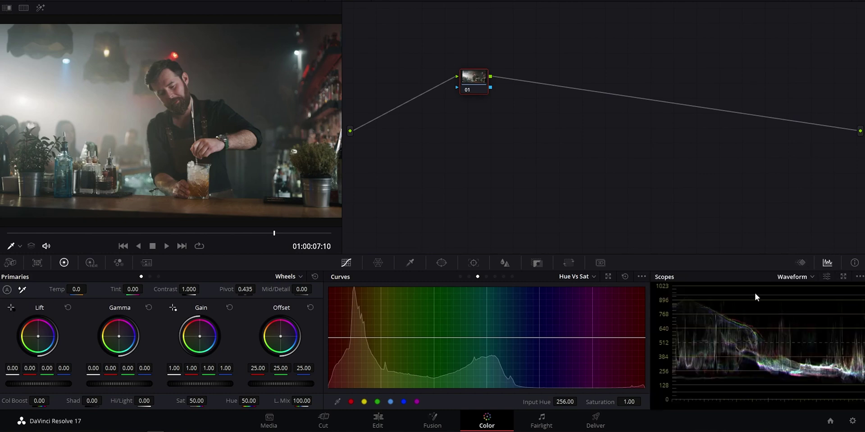
Float the Scopes into a separate window, enlarge and reposition it, briefly trying the two-scope layout.
click(844, 278)
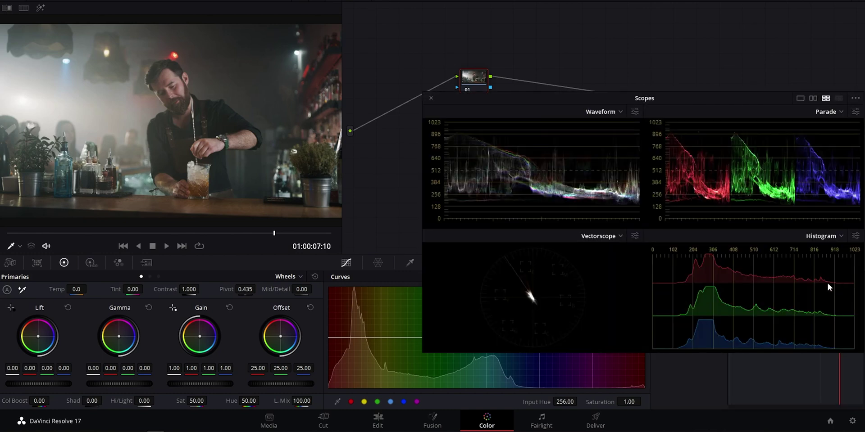
drag(681, 101, 515, 2)
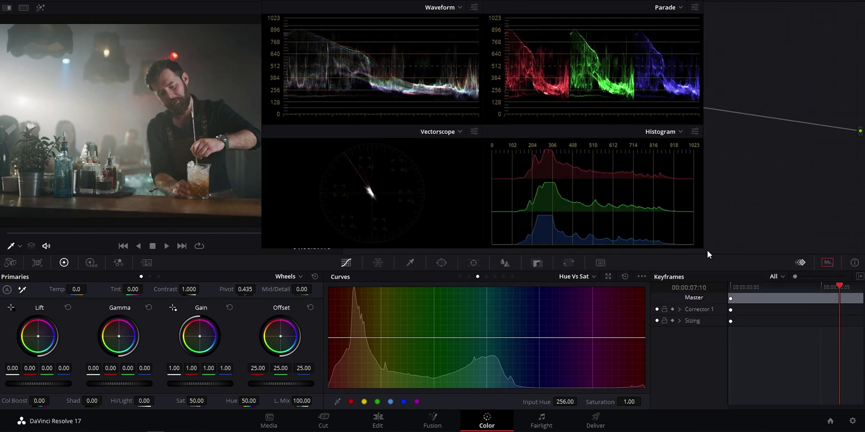
drag(700, 247, 755, 255)
drag(558, 11, 670, 77)
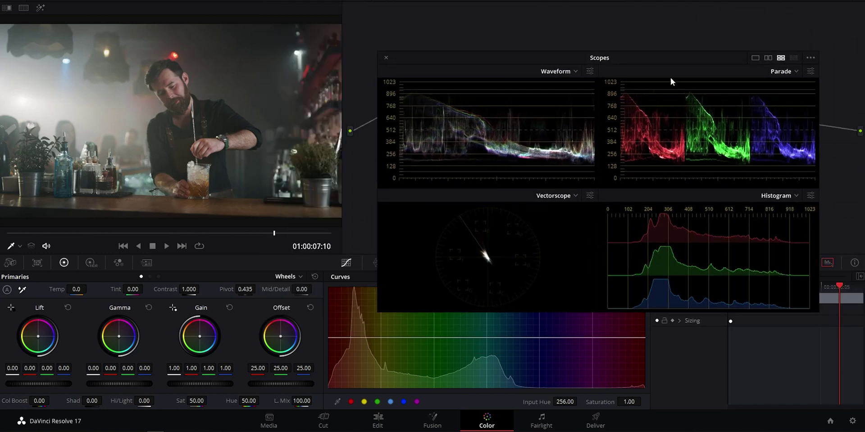
click(764, 58)
click(782, 59)
drag(667, 61, 571, 8)
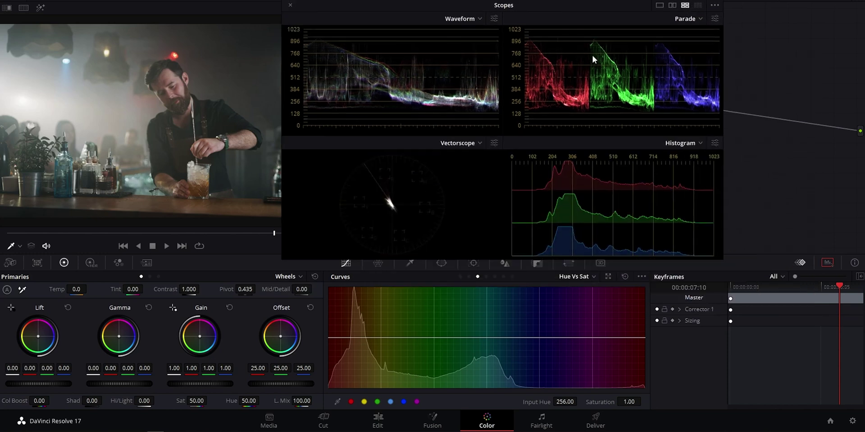
drag(720, 259, 861, 338)
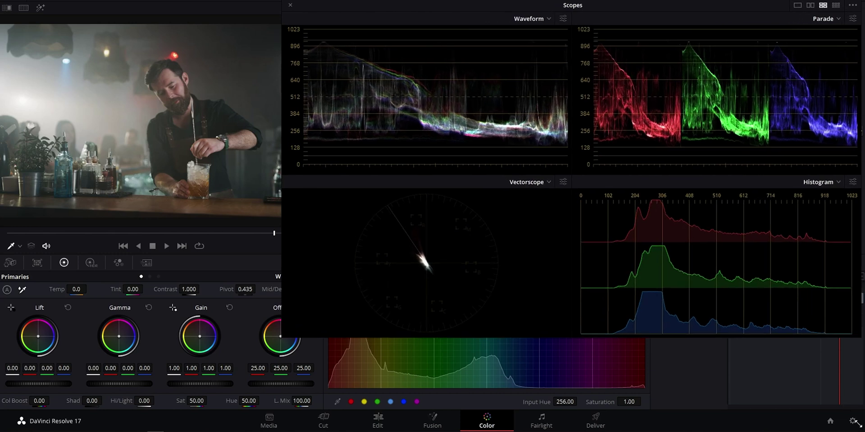
Try the 3x3 layout and CIE Chromaticity, then return to four-up with Histogram.
click(836, 5)
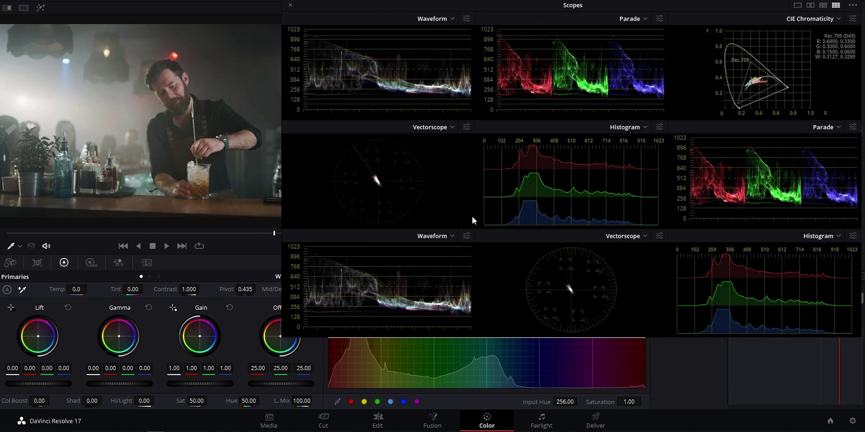
click(822, 6)
drag(742, 4, 694, 28)
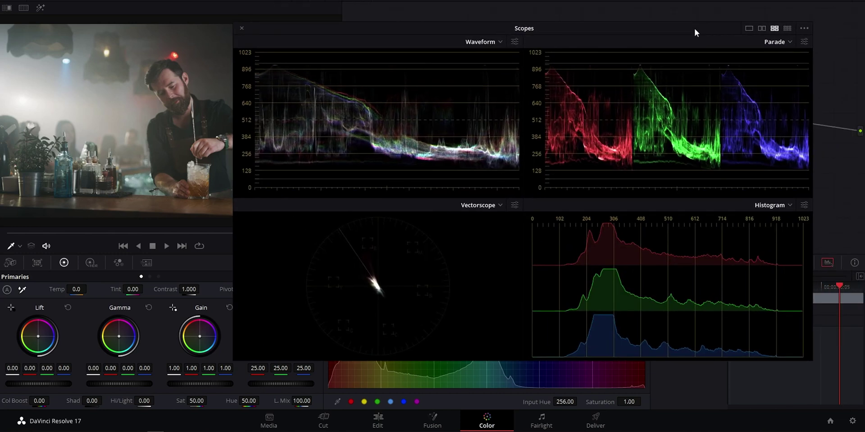
click(788, 208)
click(778, 261)
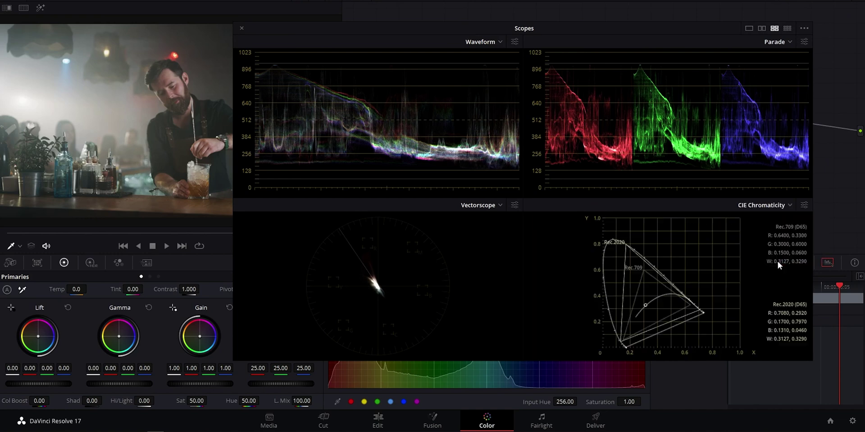
click(765, 206)
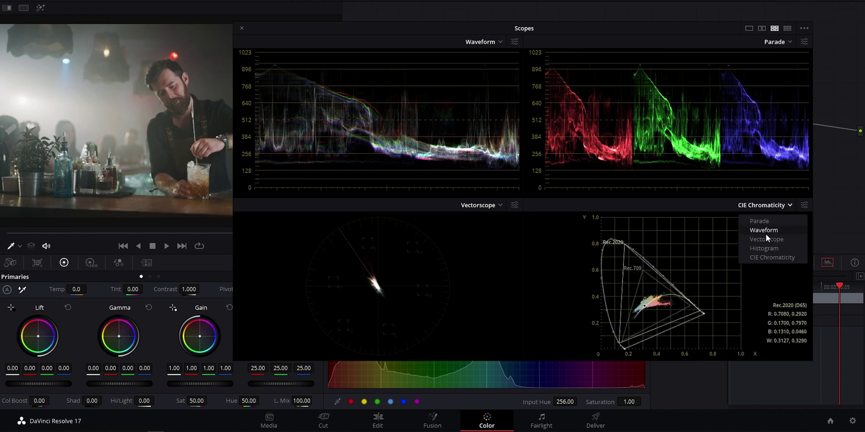
click(774, 249)
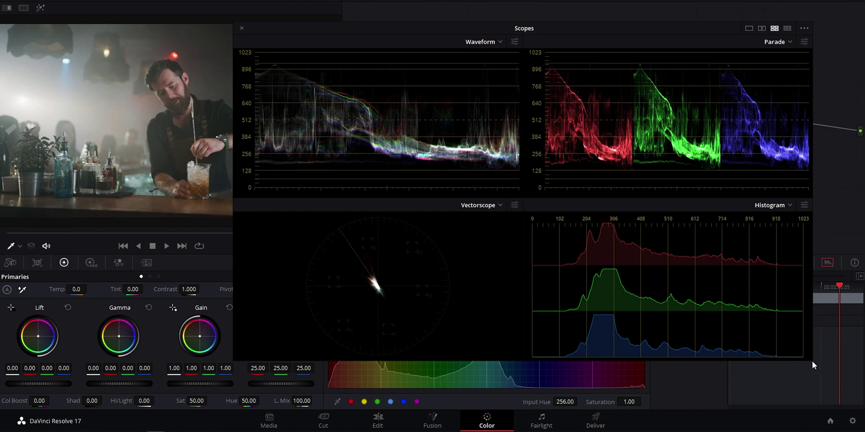
Shrink the Scopes window and park it over the node graph.
drag(813, 362, 676, 289)
drag(495, 28, 674, 116)
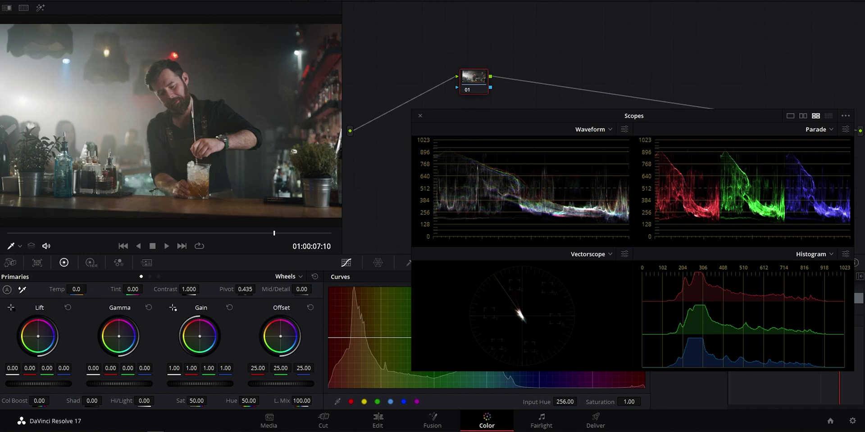
click(845, 116)
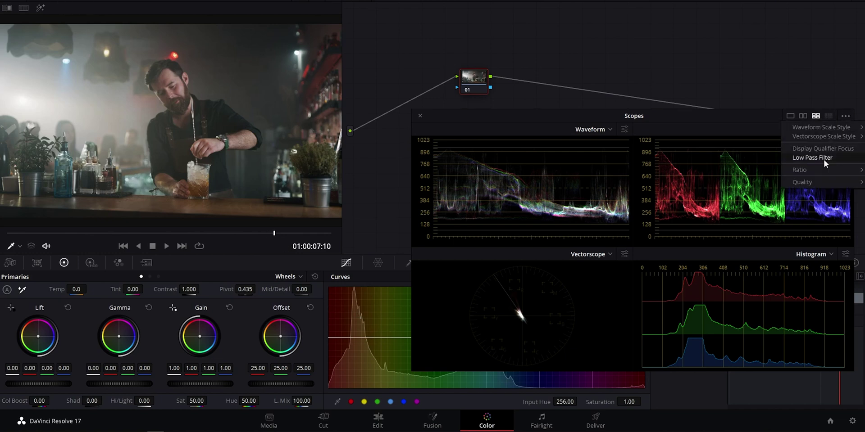
click(20, 2)
click(41, 14)
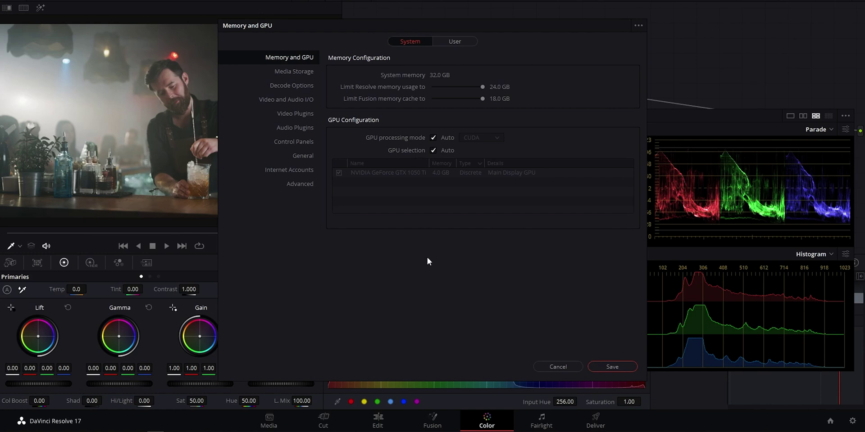
click(576, 366)
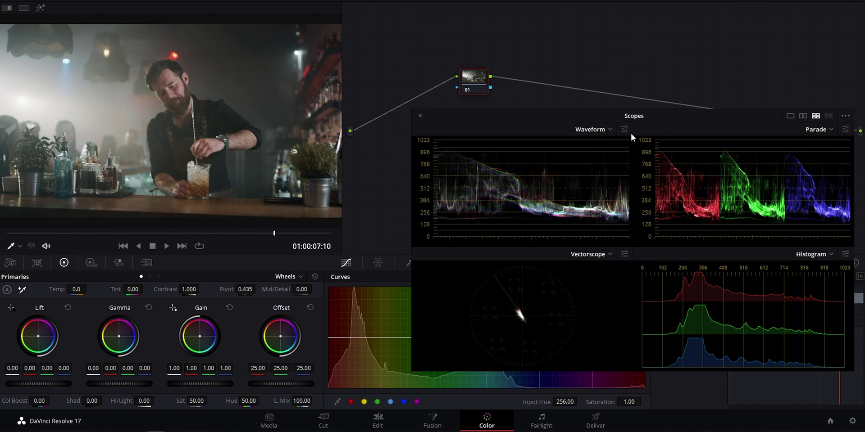
Set the scope quality to Low and check the Parade display settings.
click(845, 116)
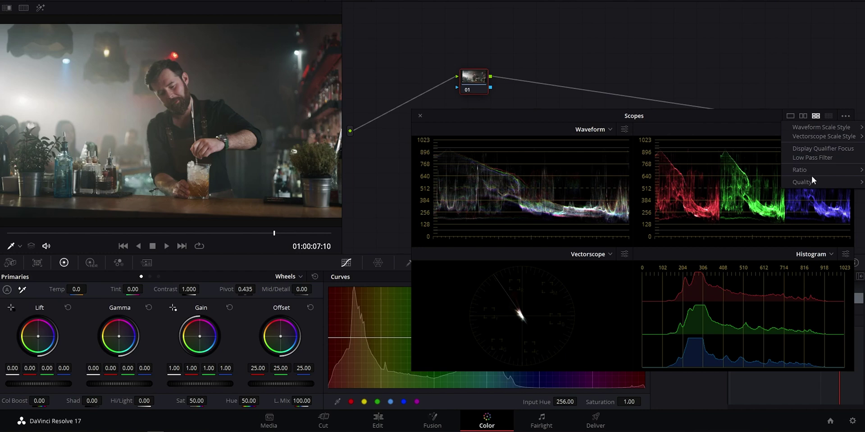
mouse_move(812, 184)
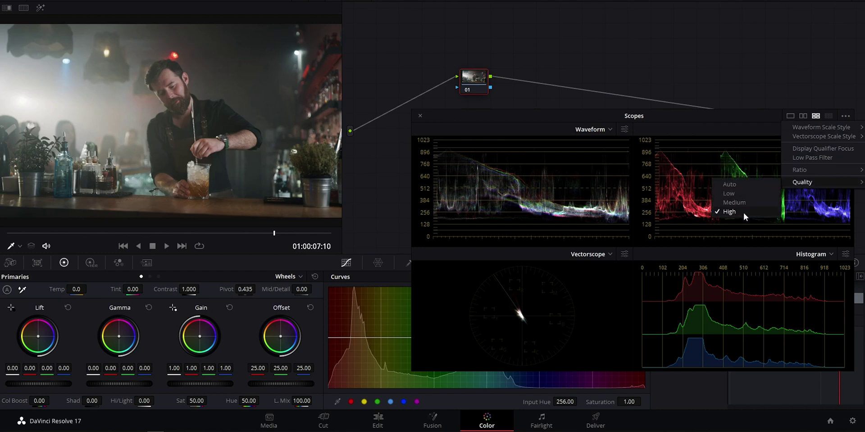
click(741, 194)
click(845, 129)
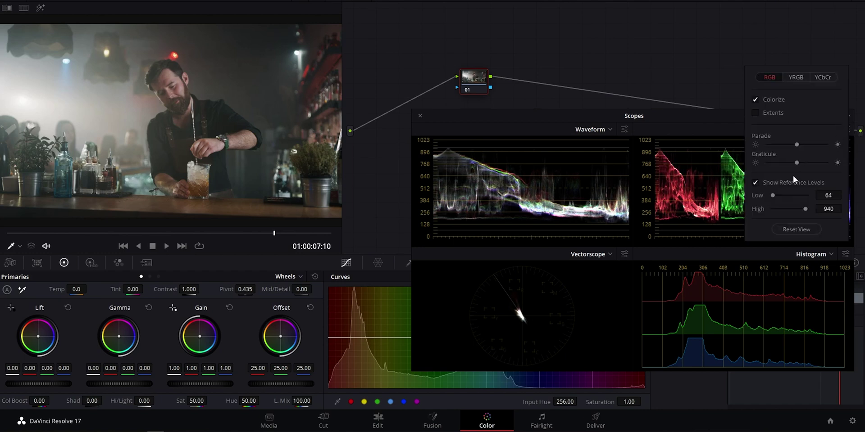
click(831, 41)
Change the scope quality to Medium, then to Auto.
click(846, 116)
mouse_move(783, 185)
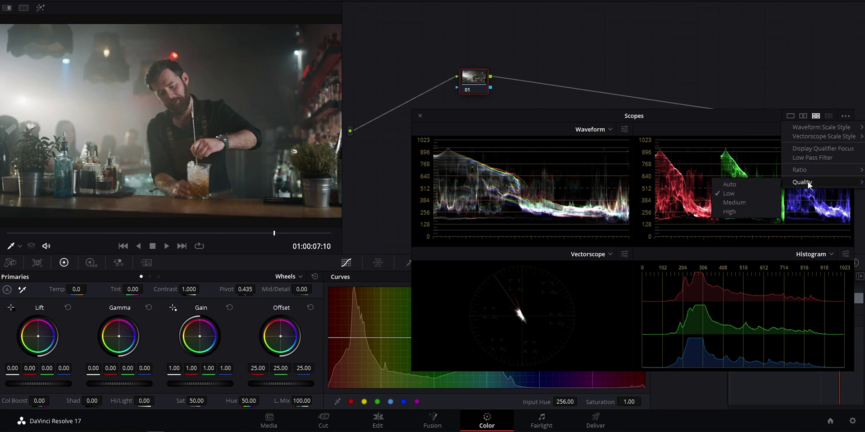
click(744, 202)
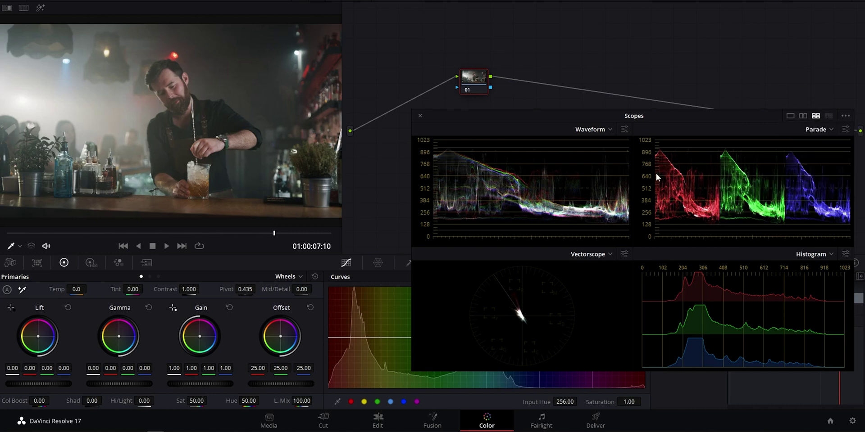
click(845, 129)
key(Escape)
click(846, 118)
mouse_move(815, 182)
click(755, 183)
Try a 4x3 scope ratio, revert to 16x9, and move the window down.
click(845, 116)
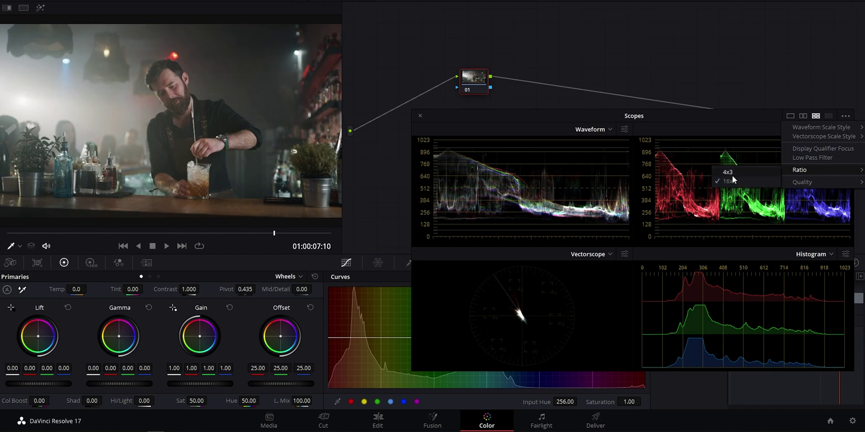
click(727, 172)
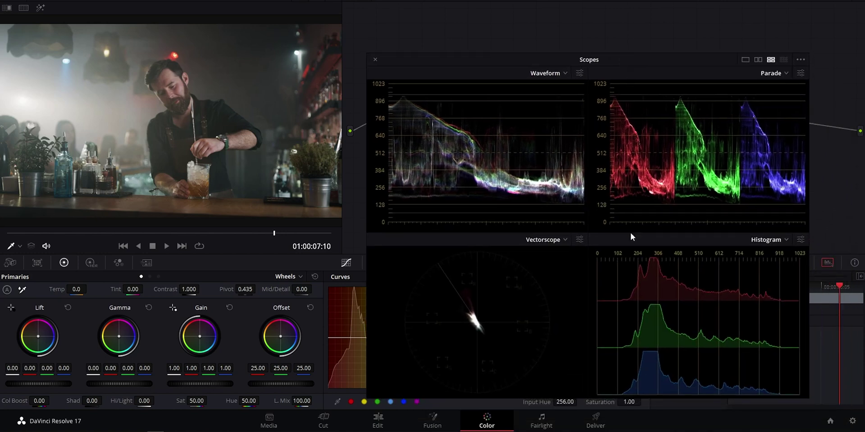
click(801, 60)
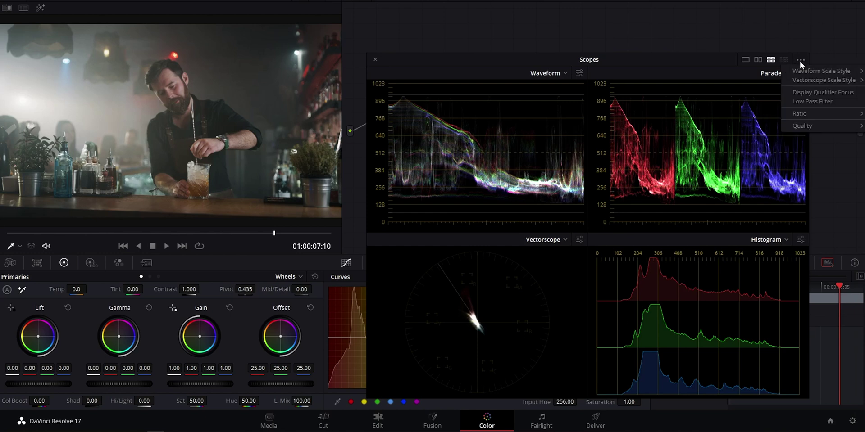
mouse_move(800, 114)
click(736, 123)
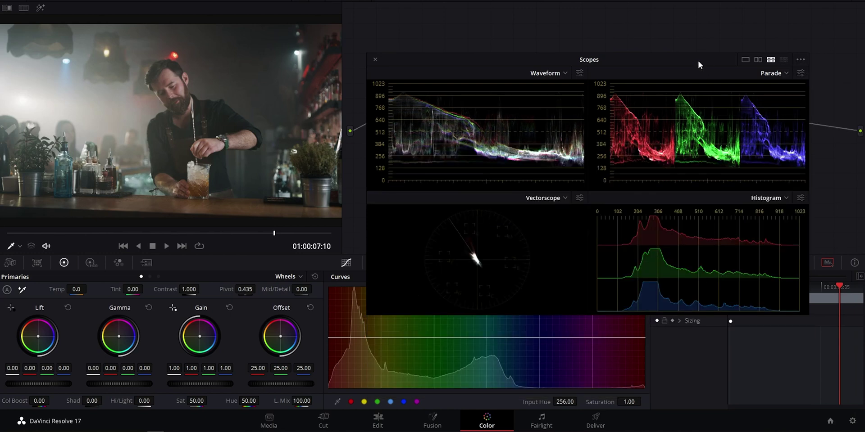
drag(698, 61, 703, 128)
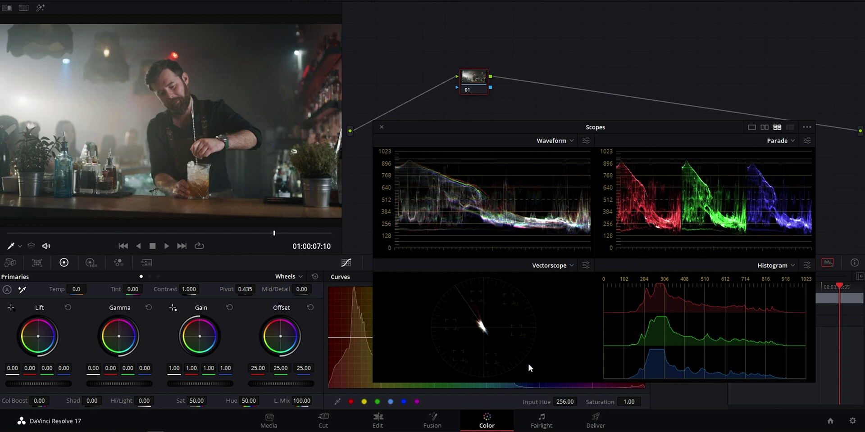
Turn the scopes' Low Pass Filter on, then back off.
click(806, 127)
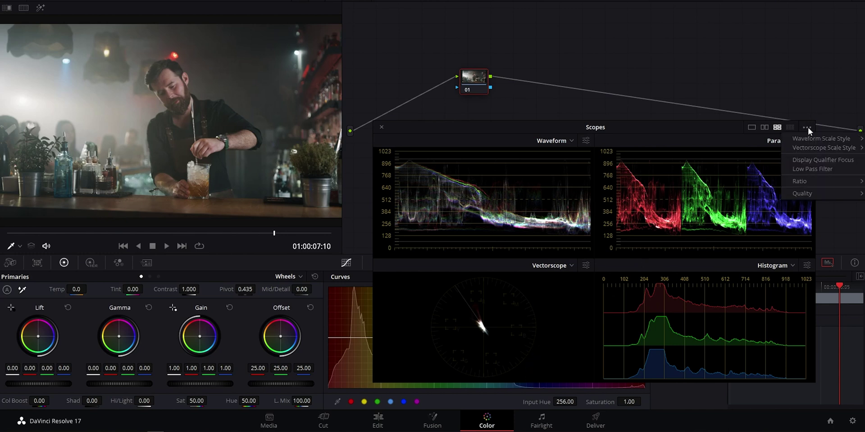
click(803, 169)
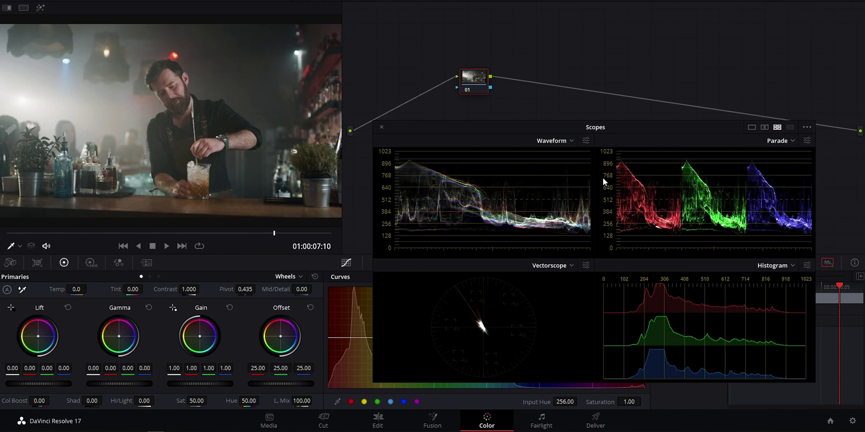
click(807, 128)
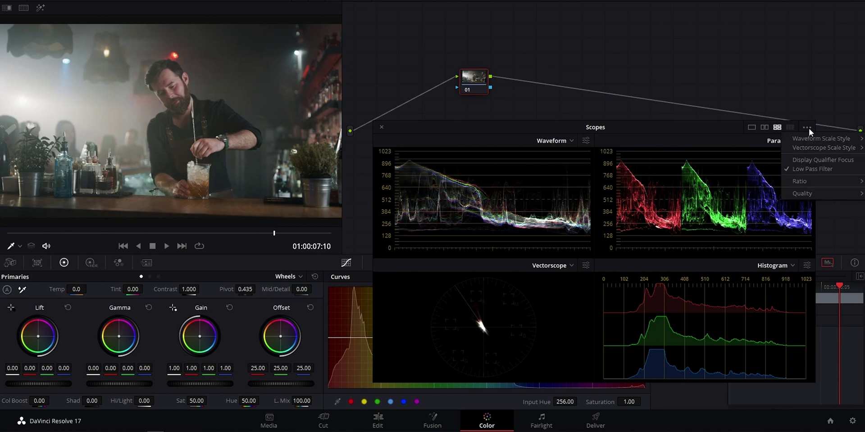
click(809, 168)
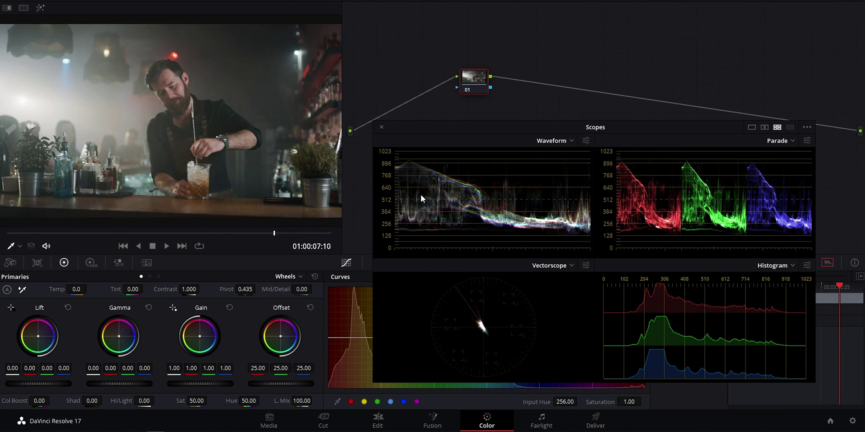
Inspect the Parade and Waveform display settings for reference levels.
click(806, 141)
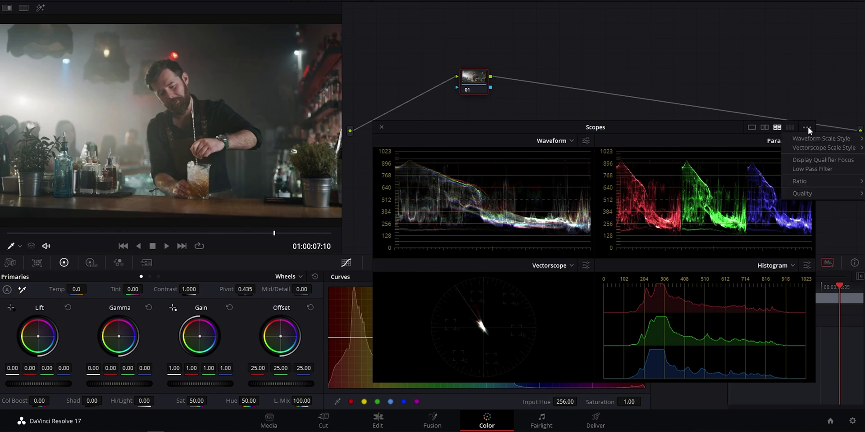
click(806, 170)
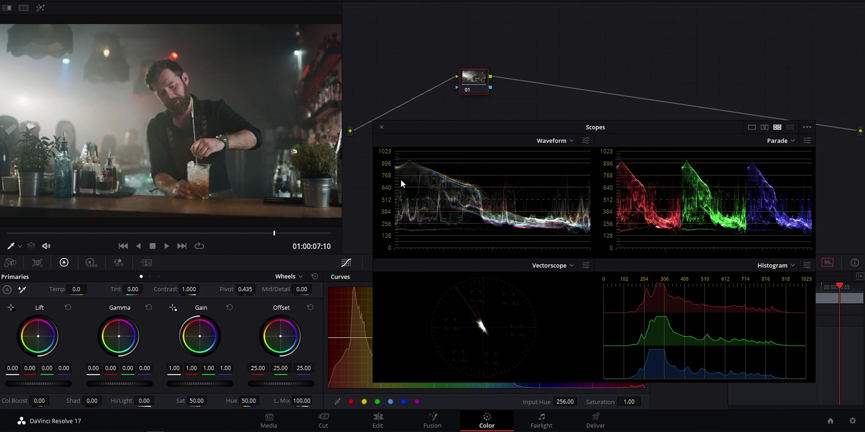
click(807, 128)
click(585, 142)
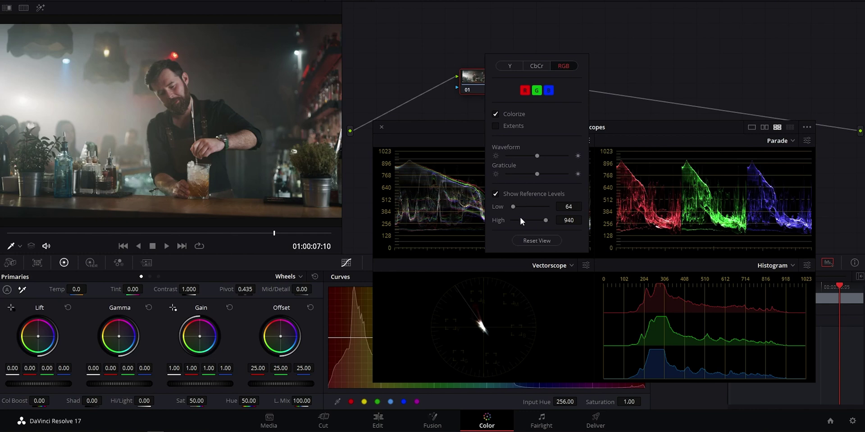
click(461, 178)
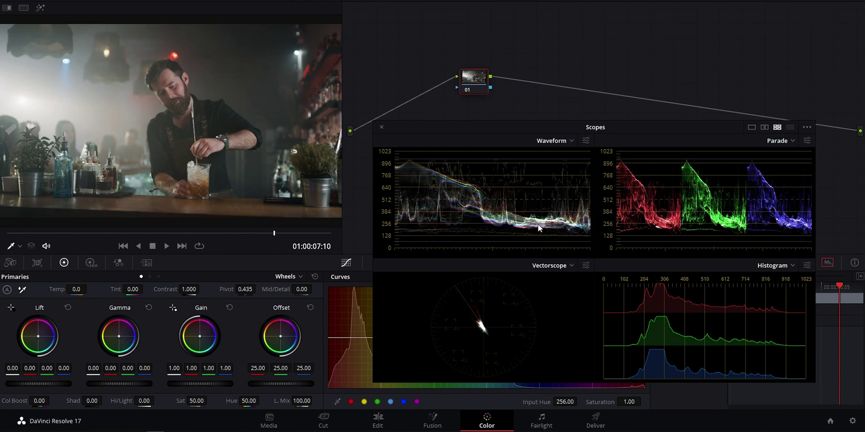
click(807, 140)
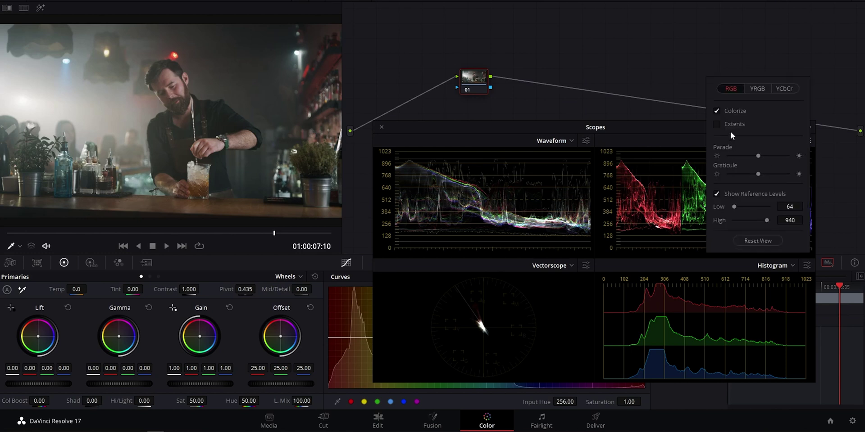
Turn off Low Pass Filter and reset the Waveform and Parade display views to defaults.
click(807, 127)
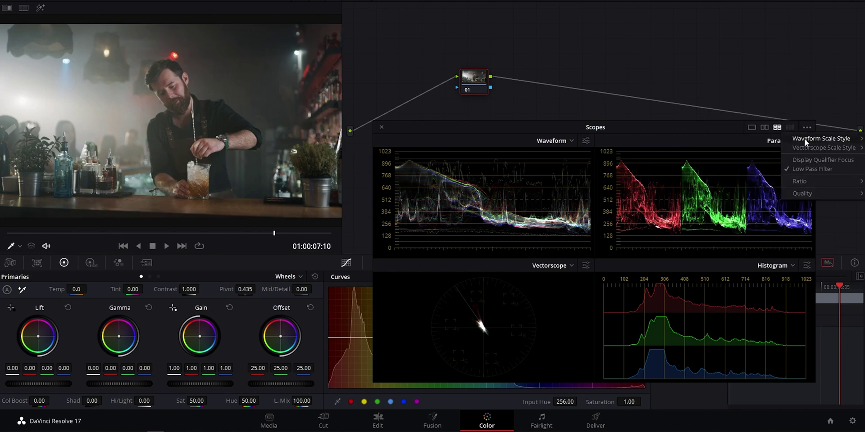
click(800, 171)
click(585, 141)
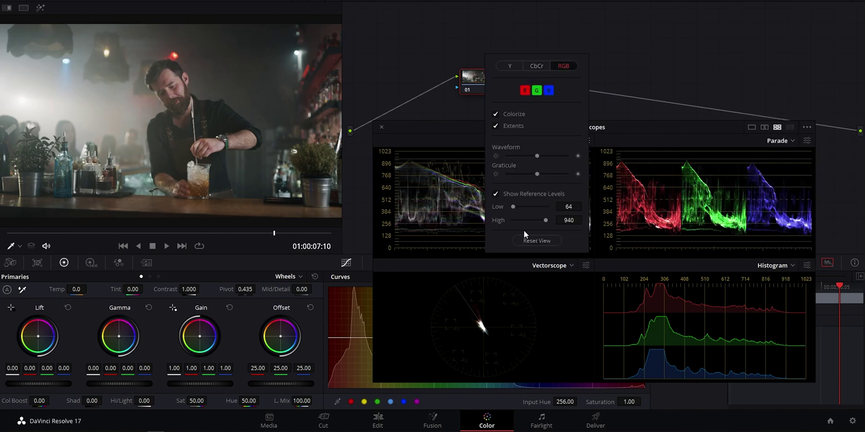
click(536, 241)
click(809, 140)
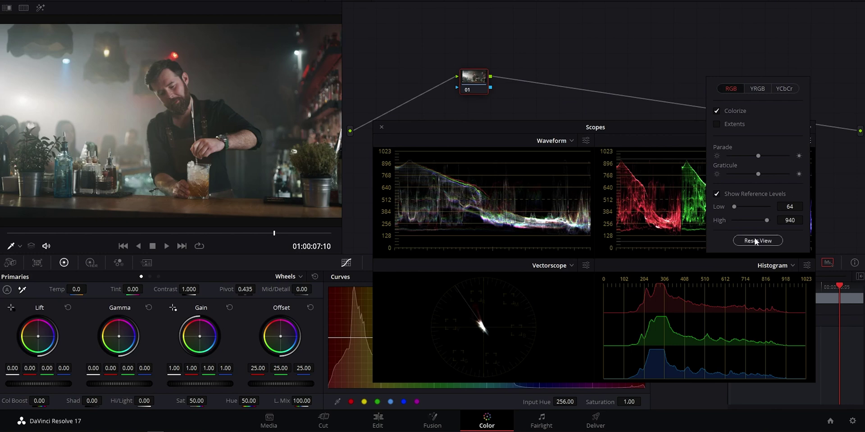
click(758, 240)
click(807, 127)
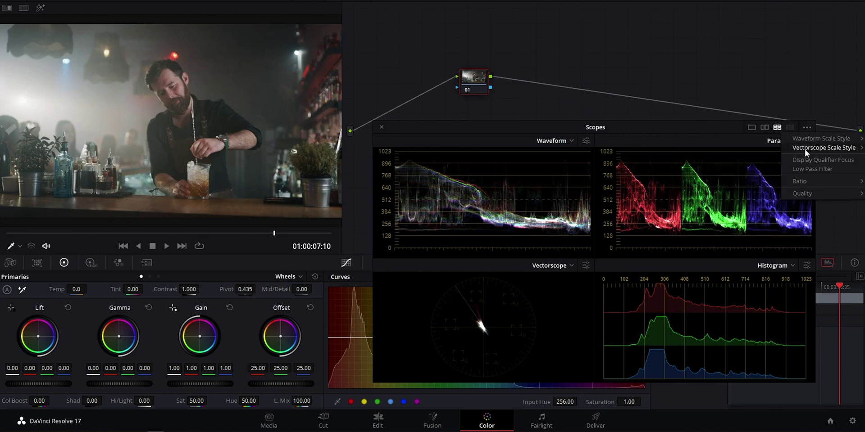
Set Waveform Scale Style to Data Level Scopes.
mouse_move(811, 139)
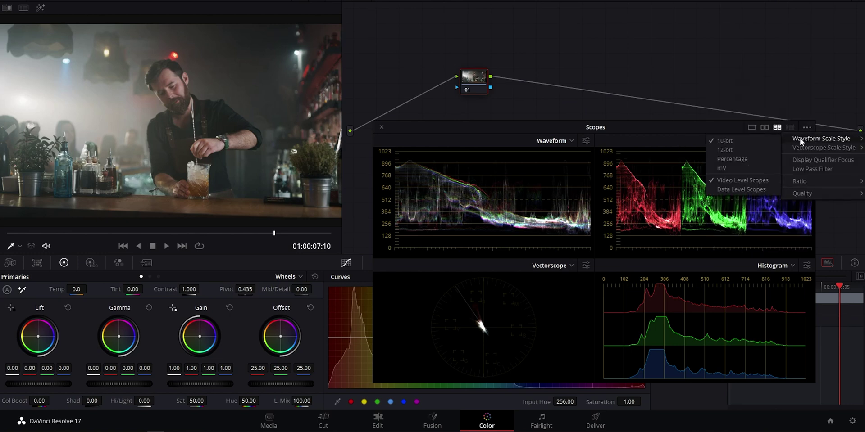
click(741, 189)
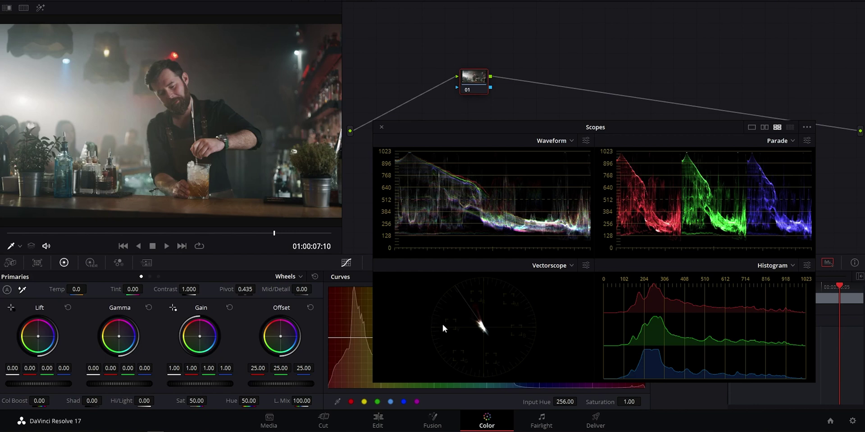
click(806, 127)
Return to Video Level Scopes and set waveform reference levels Low 64, High 940.
mouse_move(804, 138)
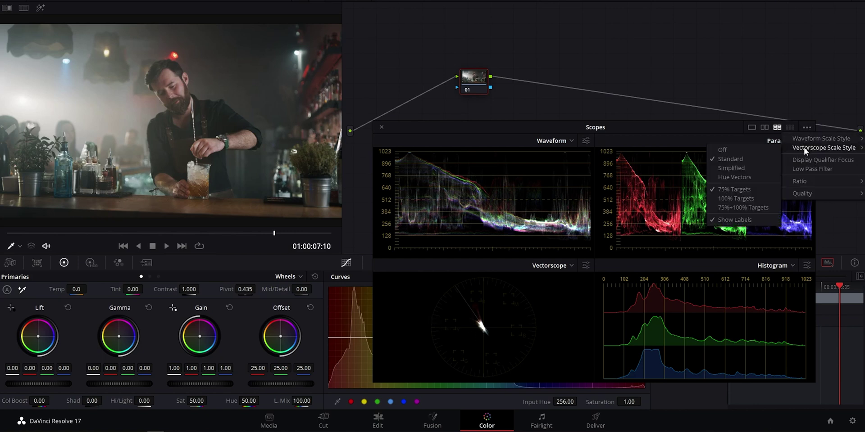
click(731, 180)
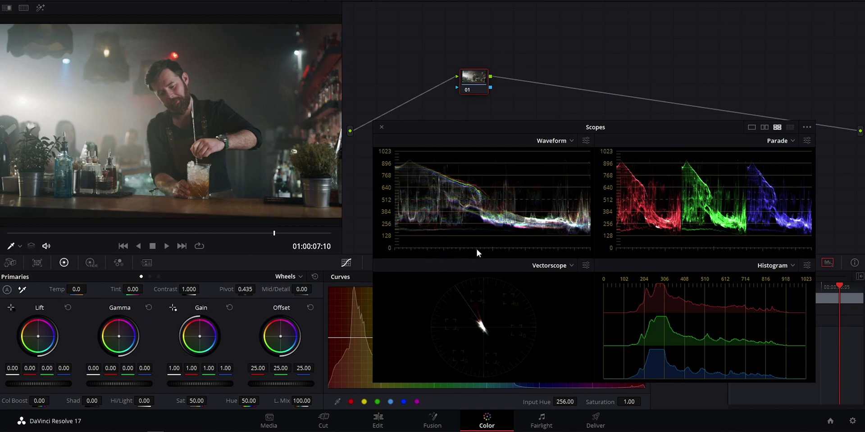
click(585, 140)
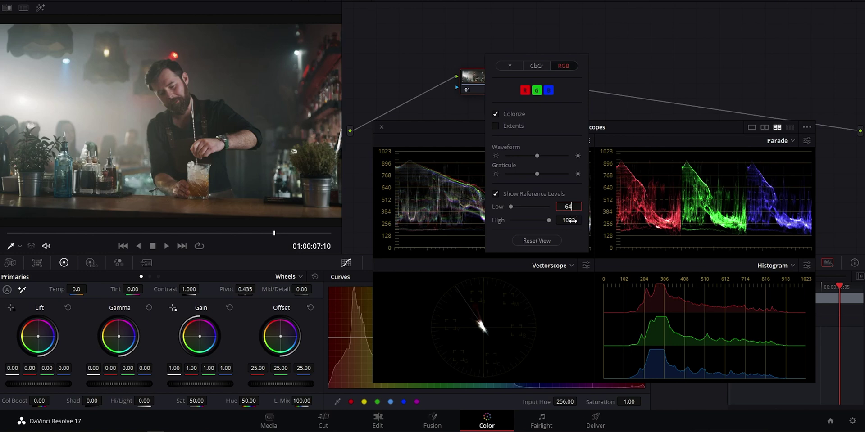
key(Return)
text(940)
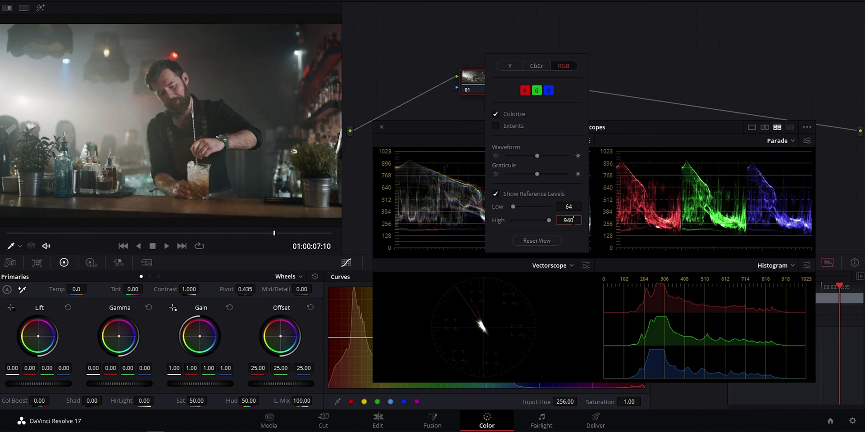
key(Return)
click(464, 150)
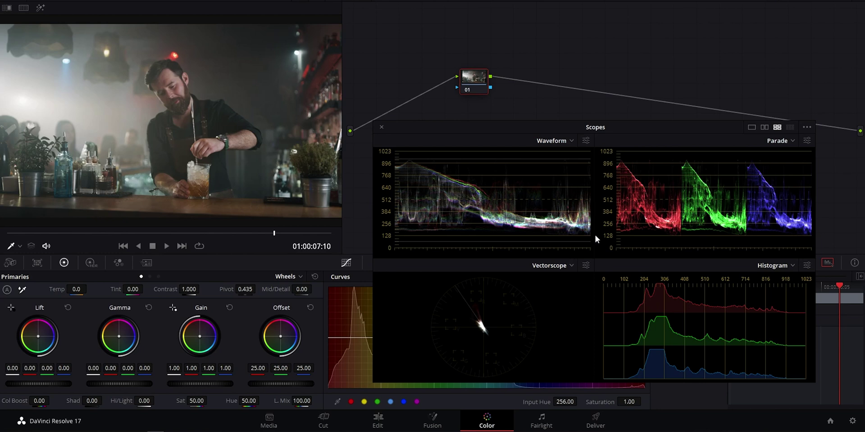
Raise Offset on all channels from 25.00 to 30.90.
click(803, 127)
mouse_move(800, 141)
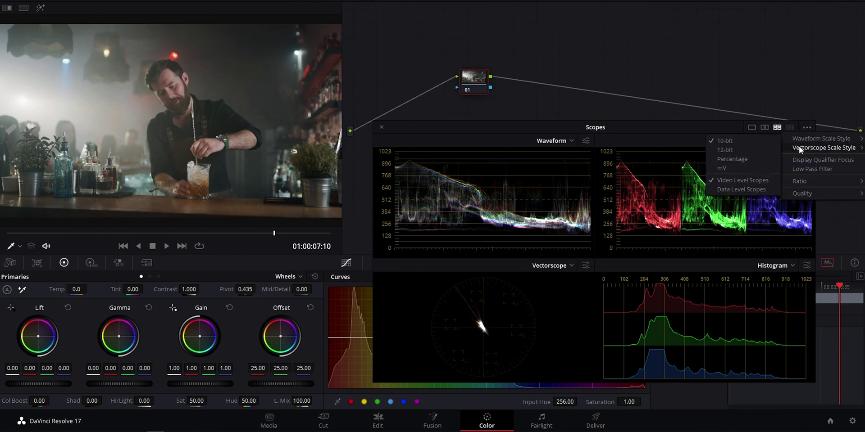
click(735, 199)
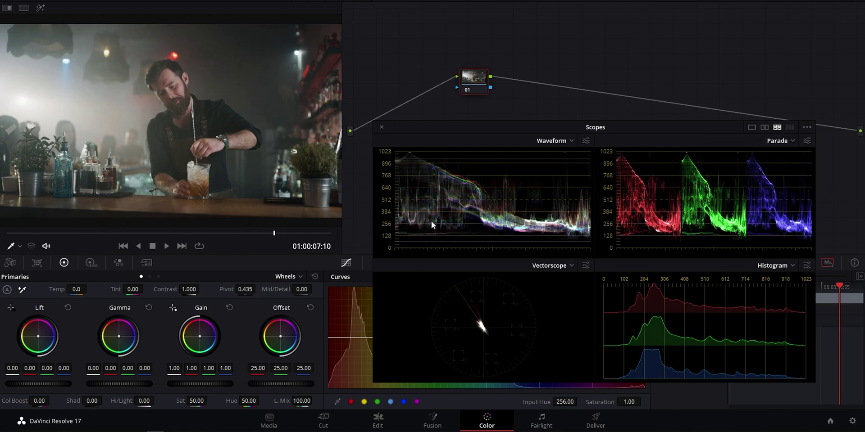
drag(248, 386, 288, 385)
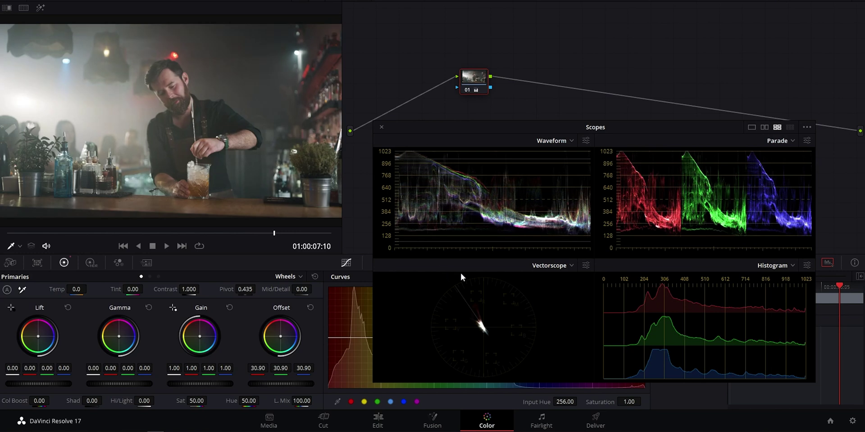
Lower Lift to -0.06 and keep the scopes on Video Level Scopes.
mouse_move(61, 384)
mouse_down()
mouse_move(36, 385)
mouse_move(45, 384)
mouse_up()
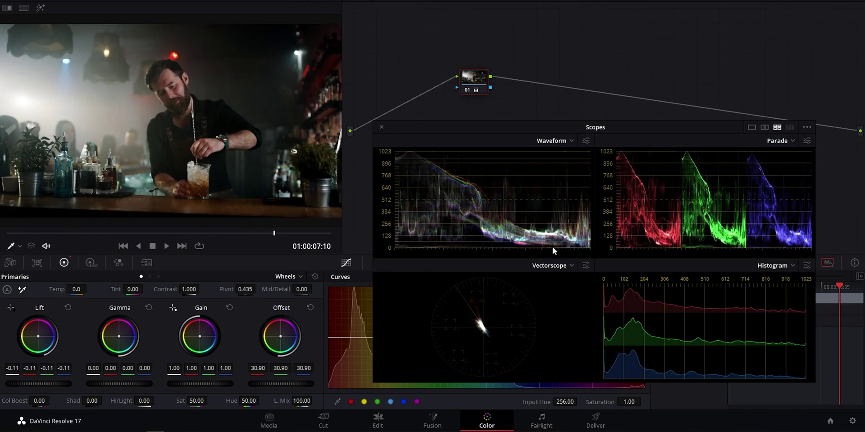
click(807, 127)
mouse_move(810, 152)
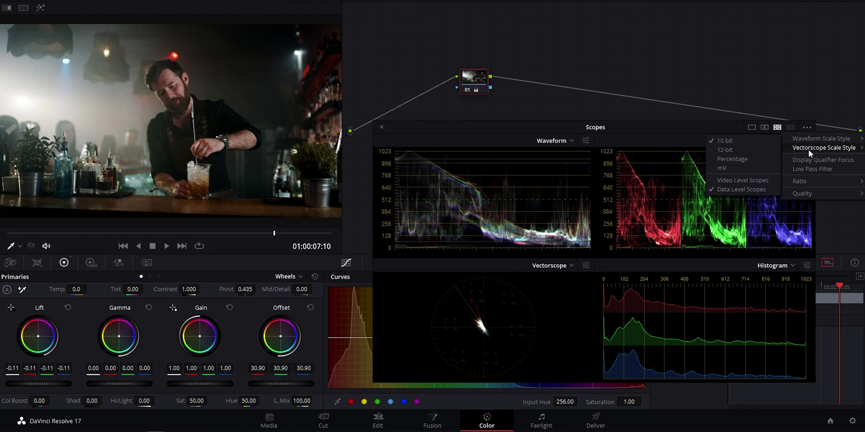
mouse_move(807, 139)
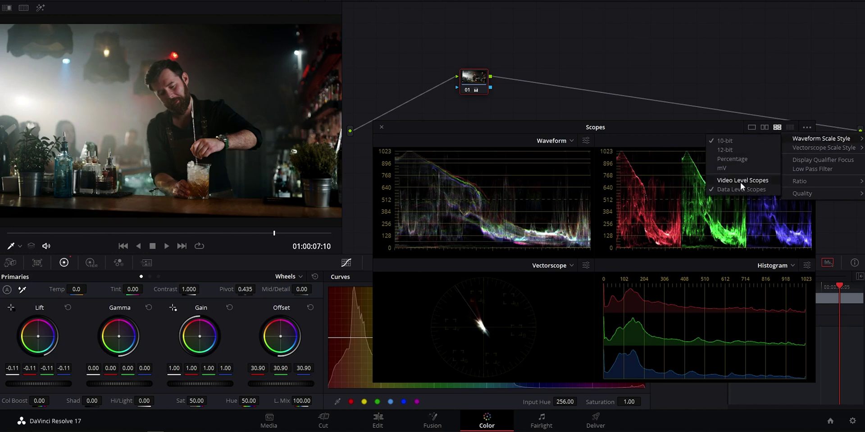
click(741, 181)
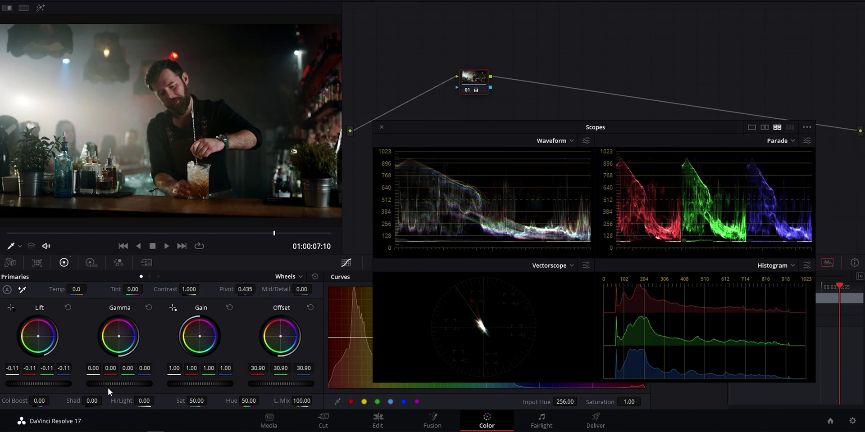
drag(56, 385, 78, 384)
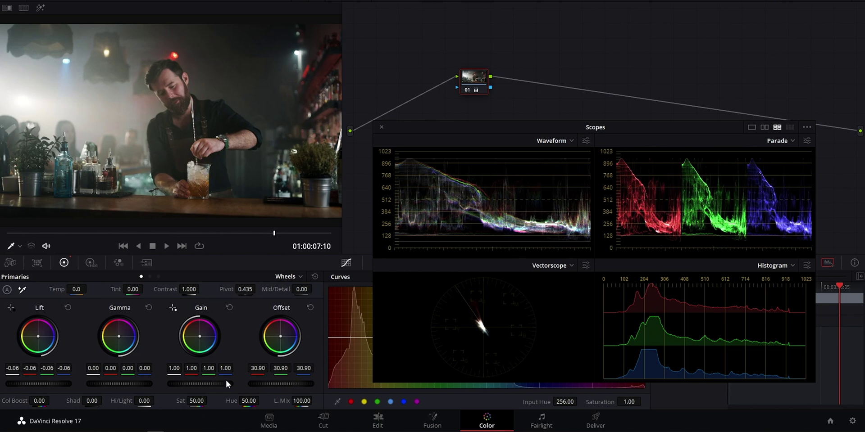
Lower Gain to 0.92, then reset Lift and bring it back to -0.06.
mouse_move(221, 383)
mouse_down()
mouse_move(209, 384)
mouse_move(221, 384)
mouse_up()
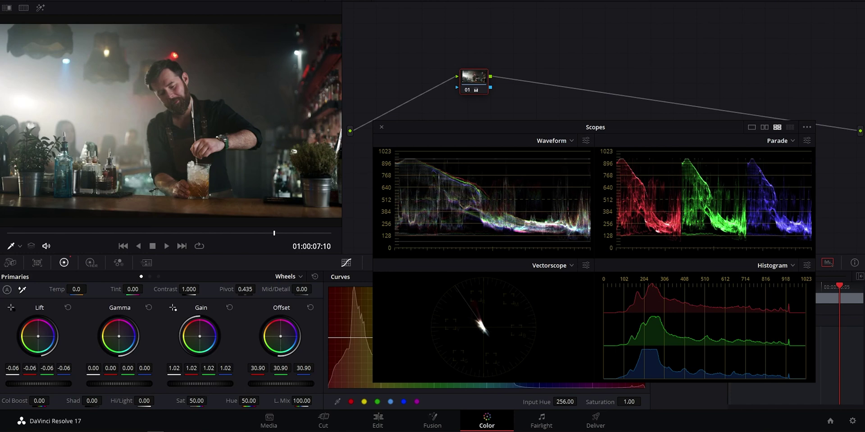
drag(203, 384, 195, 384)
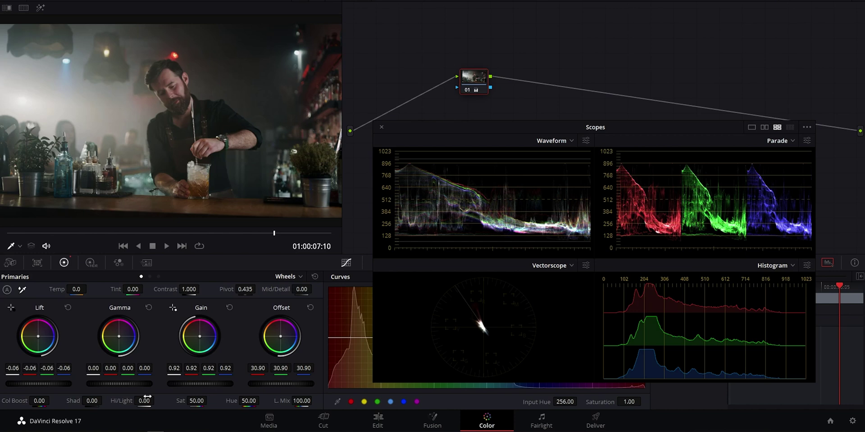
click(68, 307)
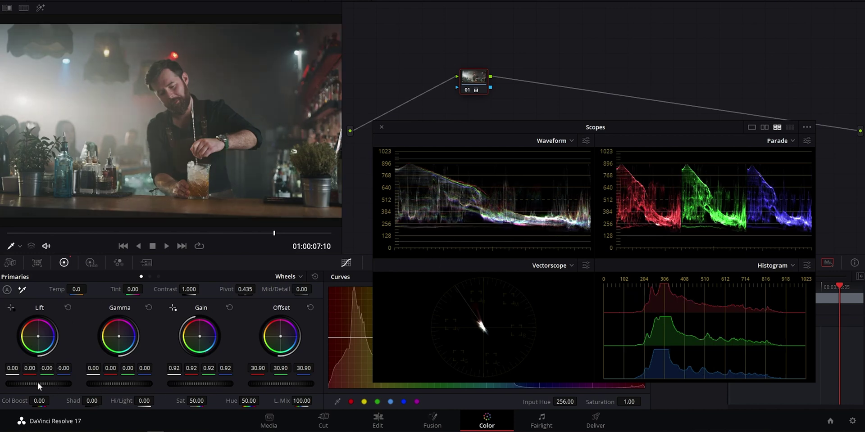
drag(39, 383, 23, 383)
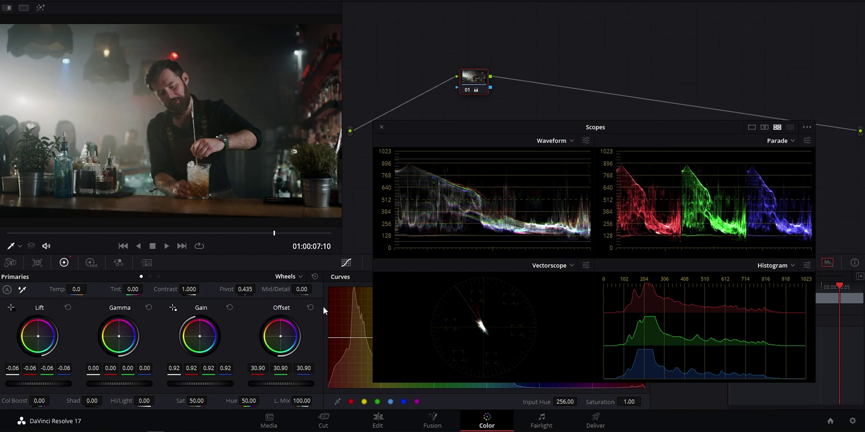
Toggle the waveform's red, green and blue channels and try Y versus RGB mode.
click(585, 141)
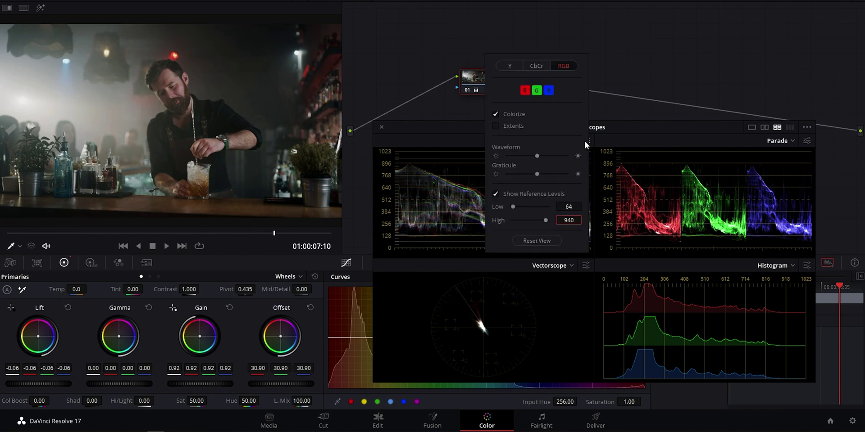
click(525, 90)
click(537, 91)
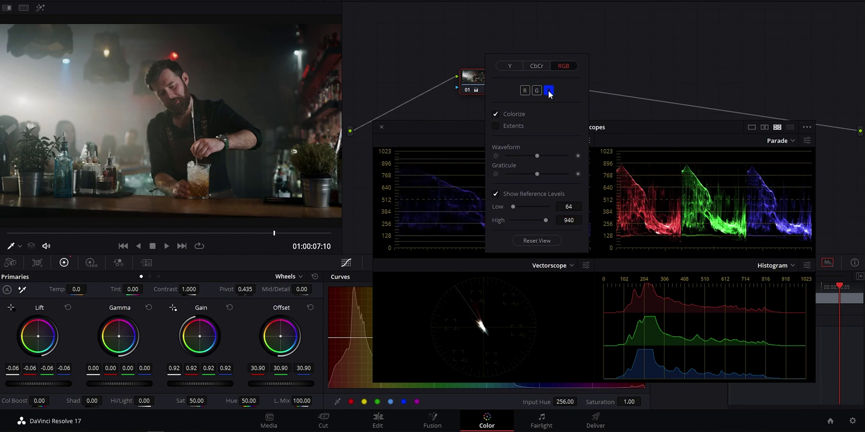
click(548, 91)
click(525, 90)
click(537, 91)
click(548, 91)
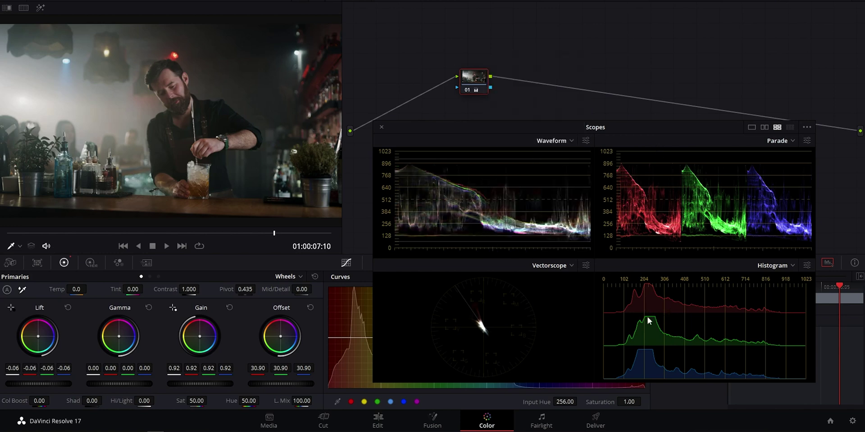
click(585, 141)
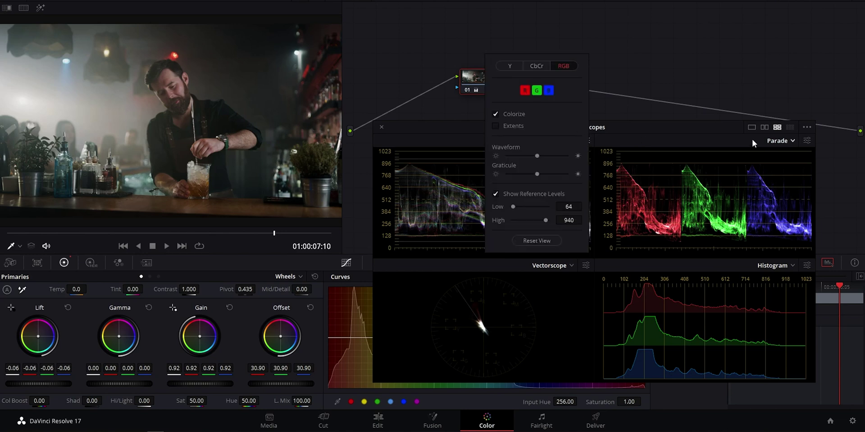
click(509, 66)
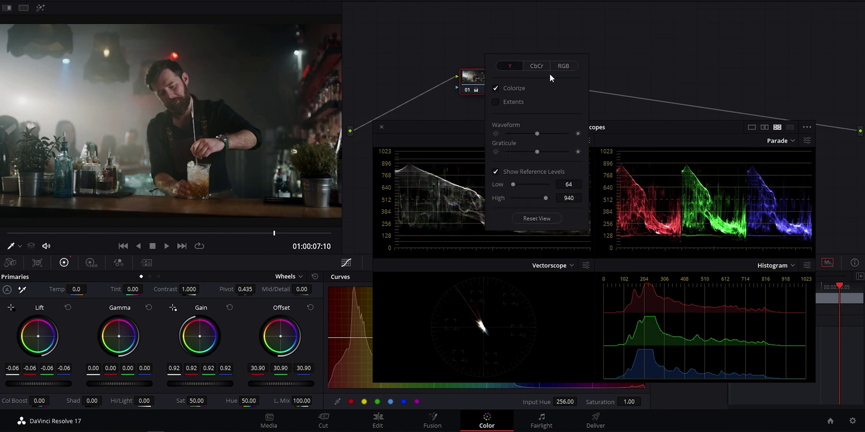
click(563, 66)
Try YRGB on Parade and Histogram, leaving Histogram and Parade in RGB.
click(806, 141)
click(761, 90)
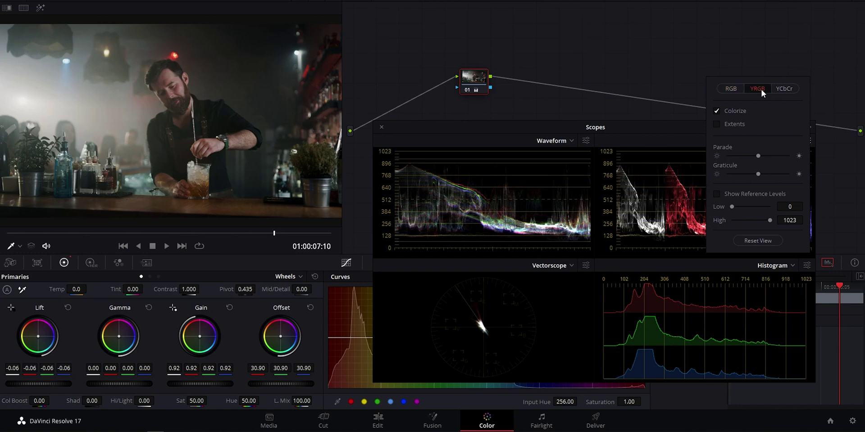
click(642, 195)
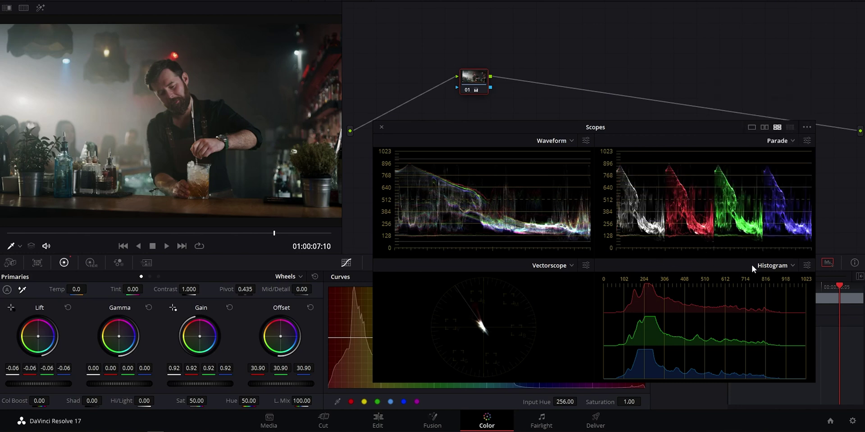
click(807, 266)
click(772, 246)
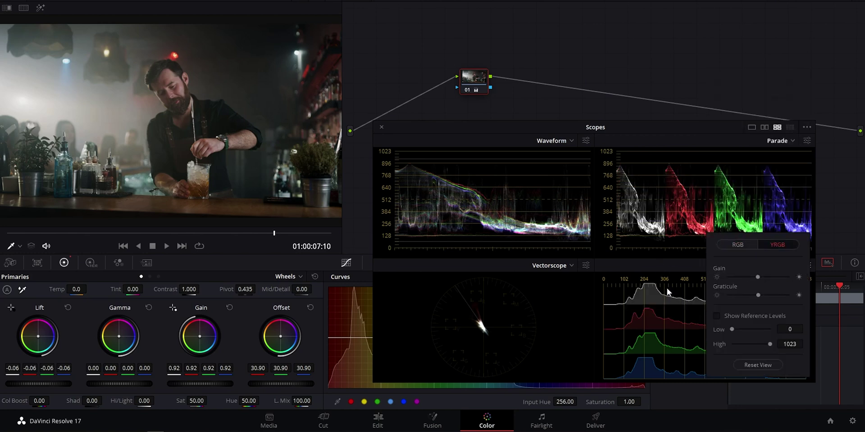
click(728, 244)
click(806, 141)
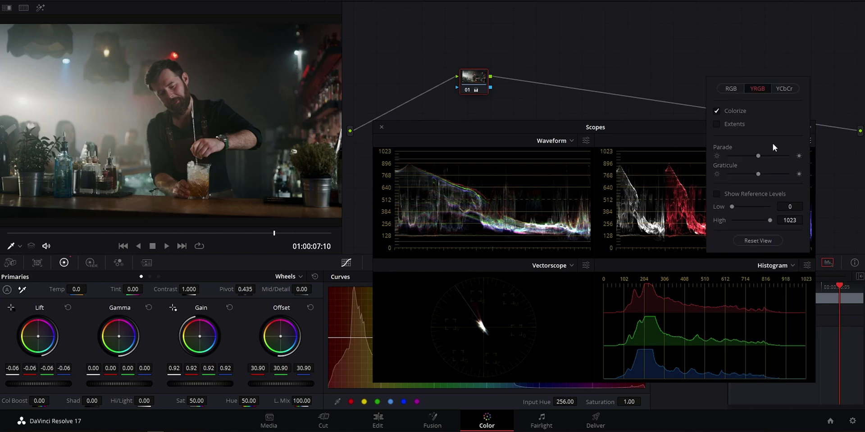
click(733, 89)
click(652, 261)
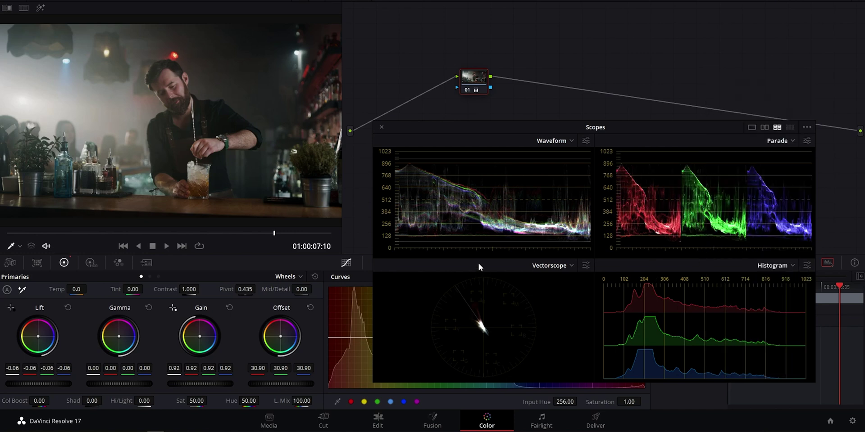
Adjust the waveform trace brightness, then reset the Waveform display view to defaults.
click(585, 141)
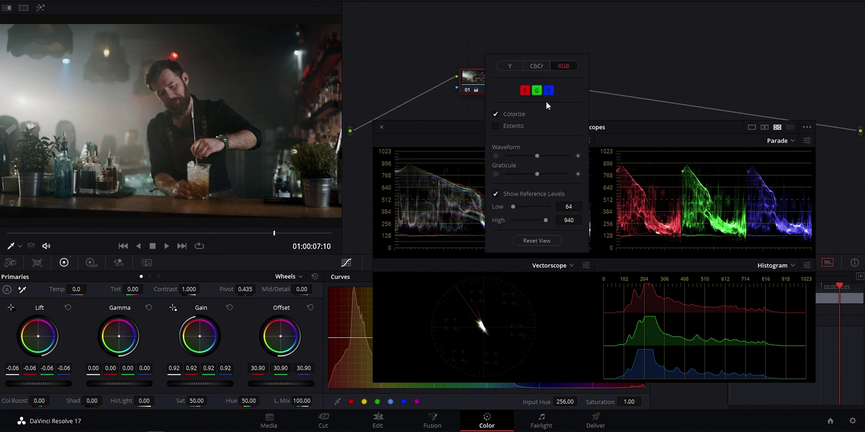
mouse_move(543, 158)
mouse_down()
mouse_move(568, 157)
mouse_move(543, 156)
mouse_move(507, 175)
mouse_move(568, 185)
mouse_move(522, 185)
mouse_move(539, 186)
mouse_up()
click(541, 240)
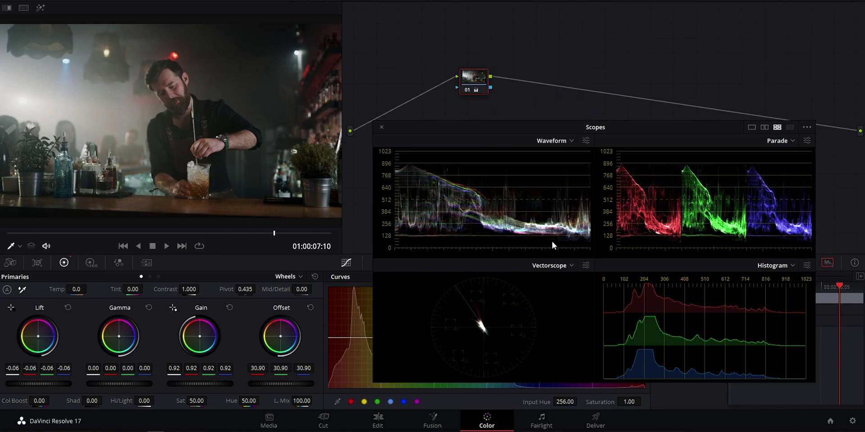
click(581, 136)
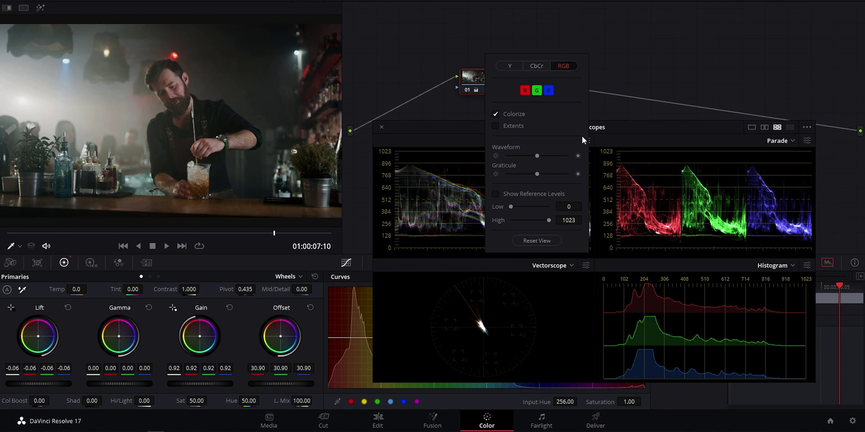
right_click(831, 136)
click(808, 162)
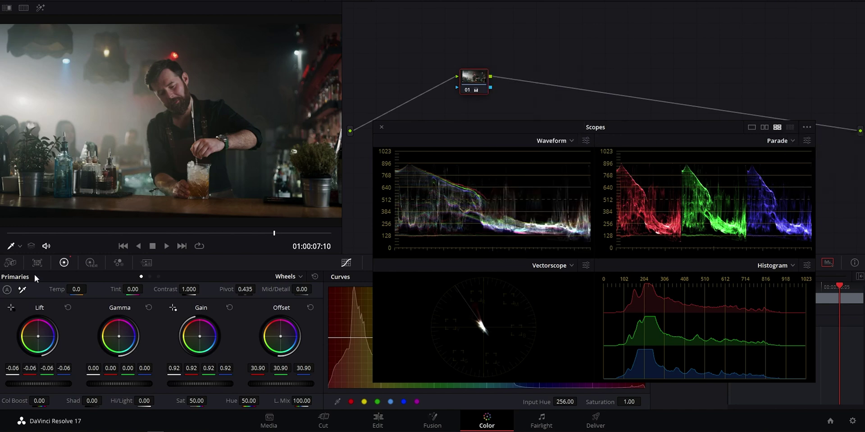
click(20, 248)
click(28, 270)
drag(580, 130, 563, 35)
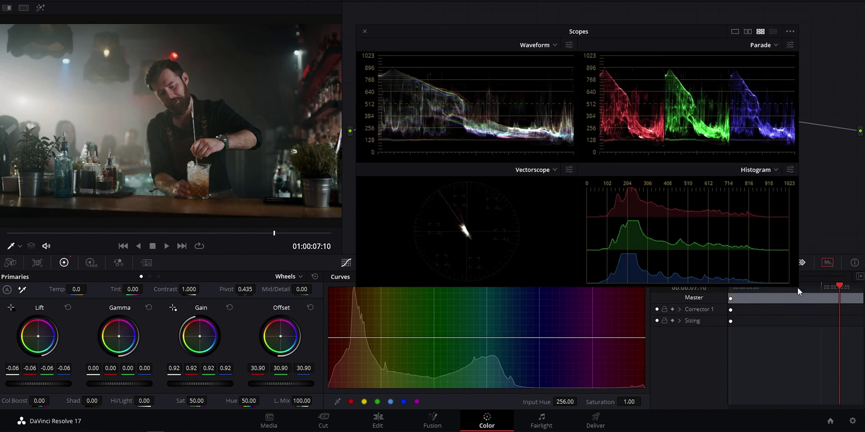
Enlarge the Scopes window at upper right, add a small circle window, and view it highlighted.
drag(798, 288, 863, 320)
drag(480, 33, 609, 0)
click(441, 263)
click(344, 334)
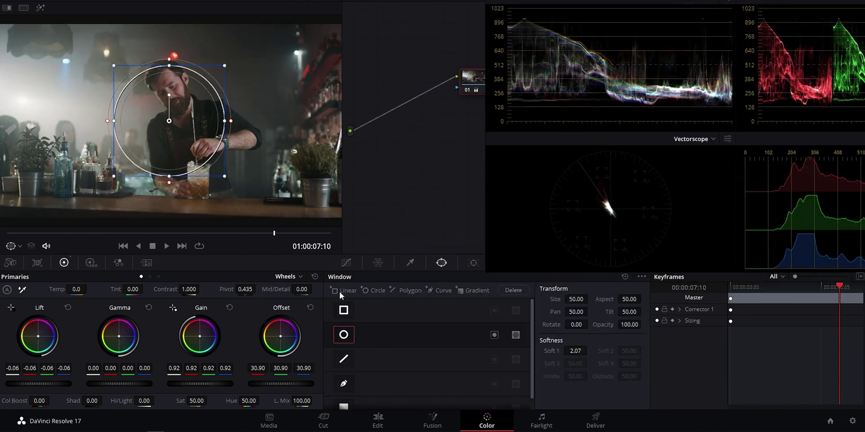
drag(224, 66, 304, 56)
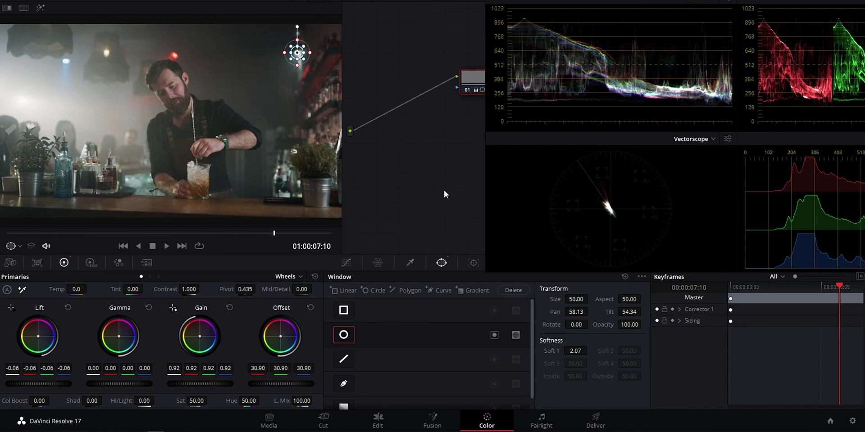
key(shift+h)
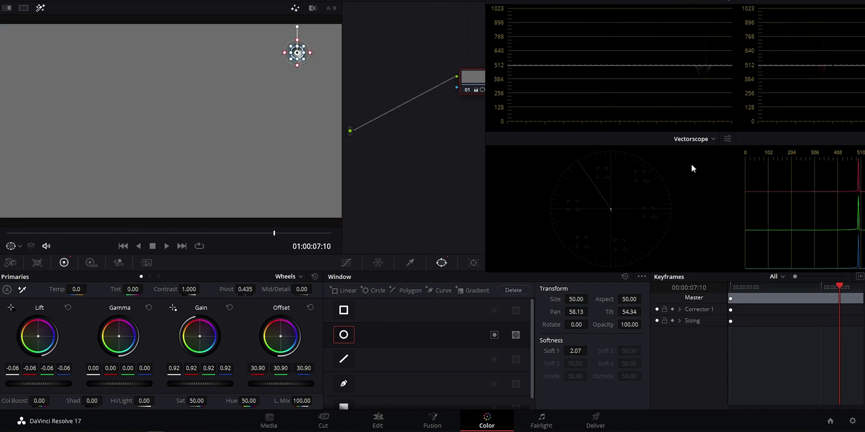
Check the Vectorscope display settings, then switch the circle window off.
click(727, 139)
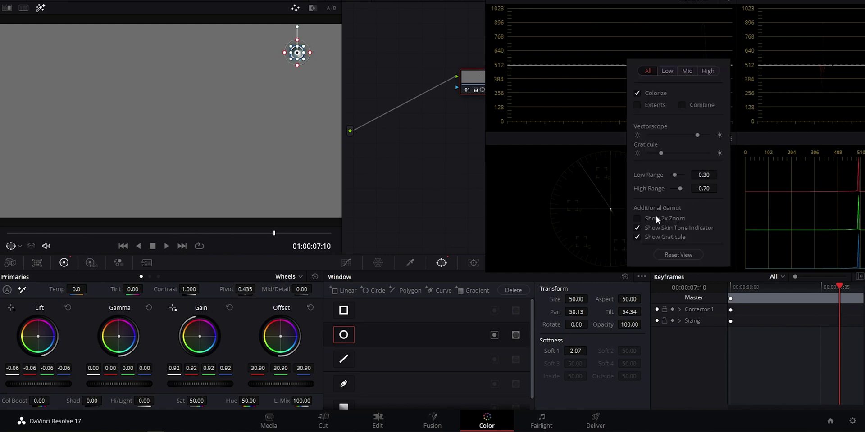
click(566, 234)
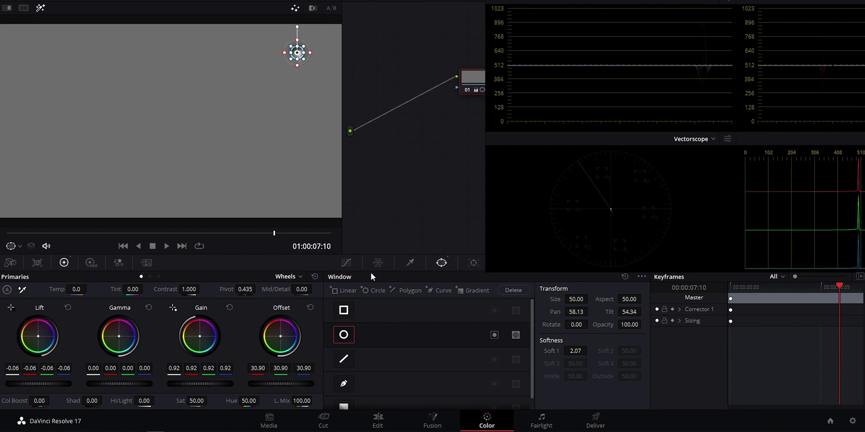
click(346, 335)
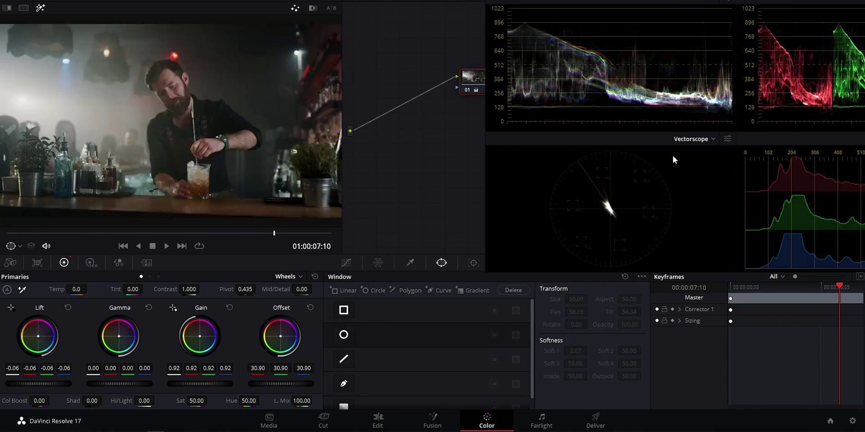
Preview Low, Mid and High on the Vectorscope, disable 2x zoom, return to All, and reset view.
click(726, 140)
click(666, 72)
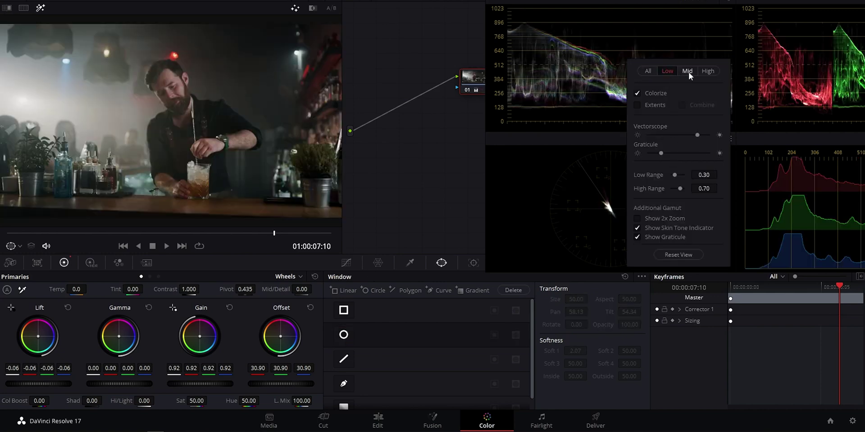
click(687, 71)
click(708, 71)
click(638, 218)
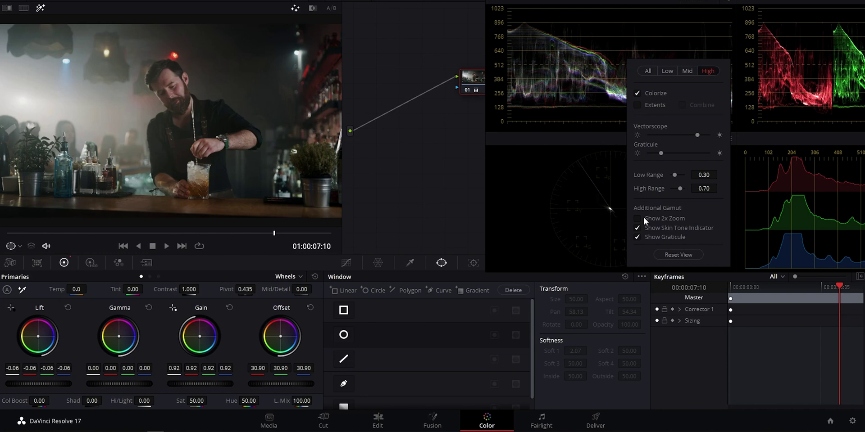
click(648, 71)
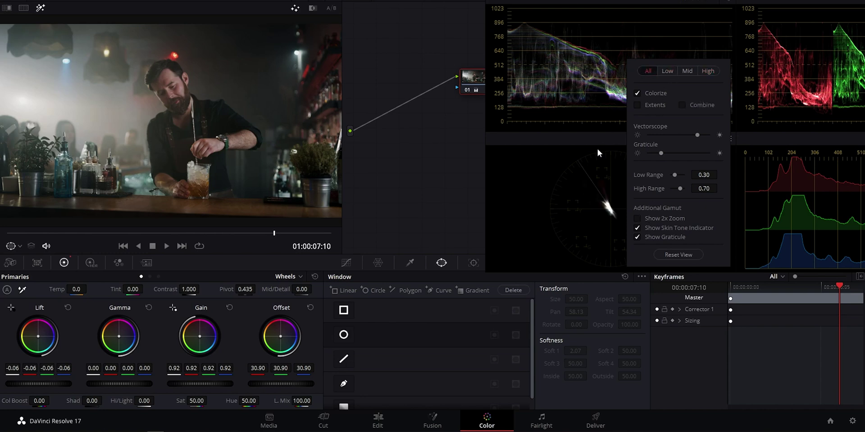
click(676, 254)
click(579, 179)
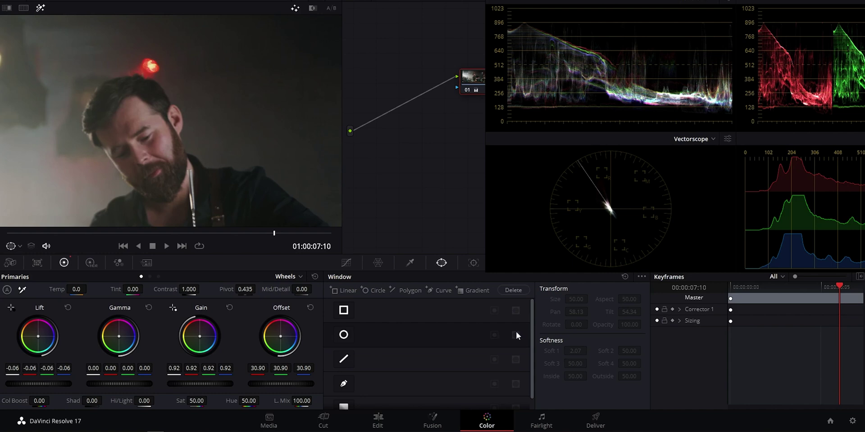
Float the scopes window, shrink the circle window around the man's face, and set vectorscope Hue to 50.60.
click(728, 1)
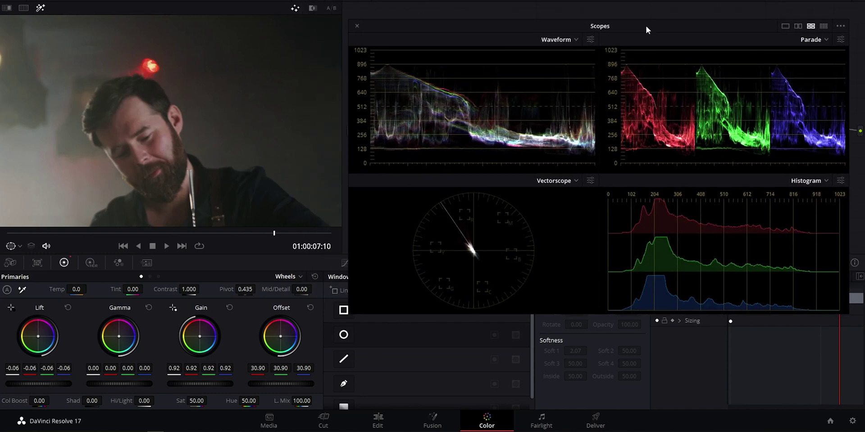
drag(645, 26, 653, 1)
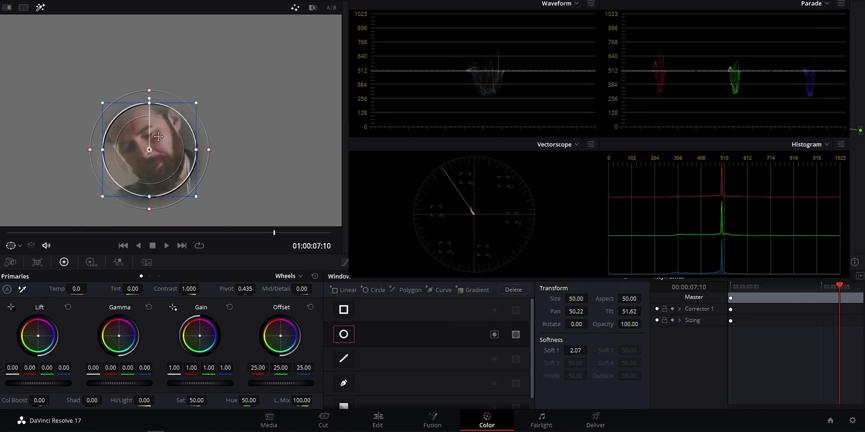
drag(181, 97, 162, 106)
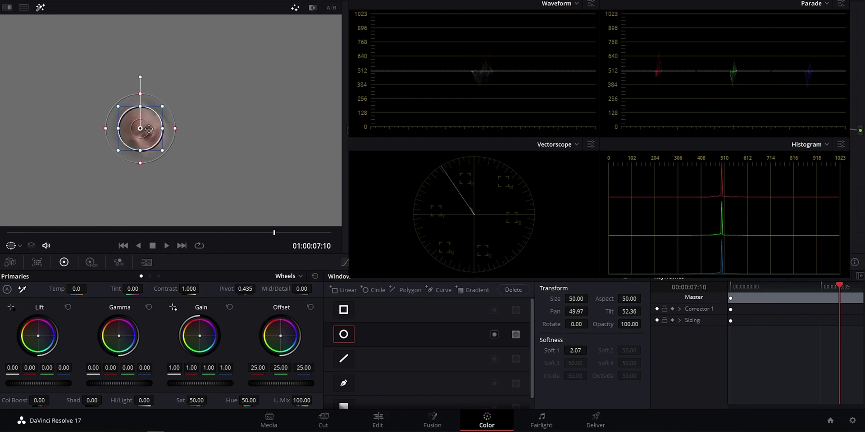
click(591, 144)
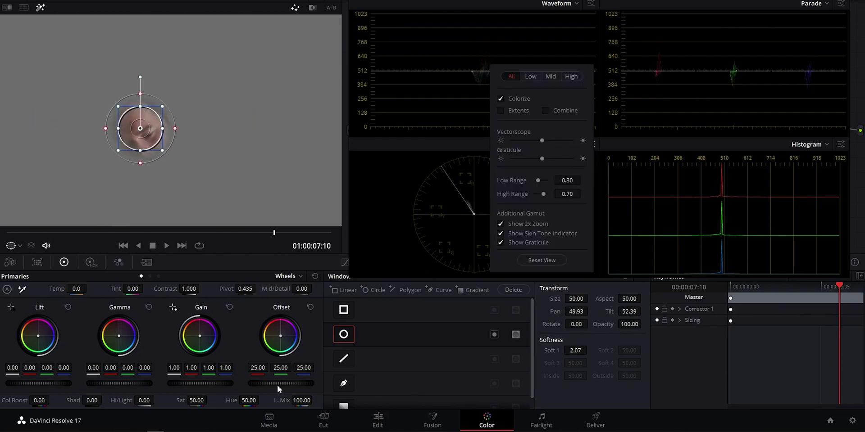
drag(249, 400, 261, 400)
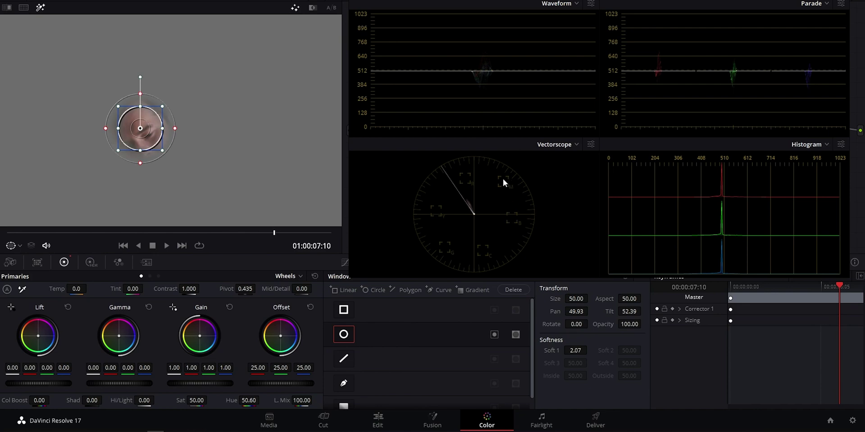
Float the scopes with Ctrl+Shift+W and reset the grade on node 01.
key(ctrl+shift+w)
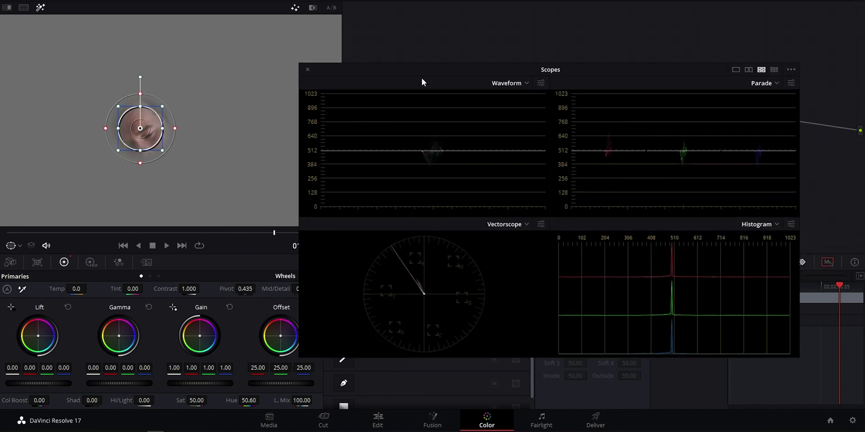
right_click(452, 33)
click(486, 45)
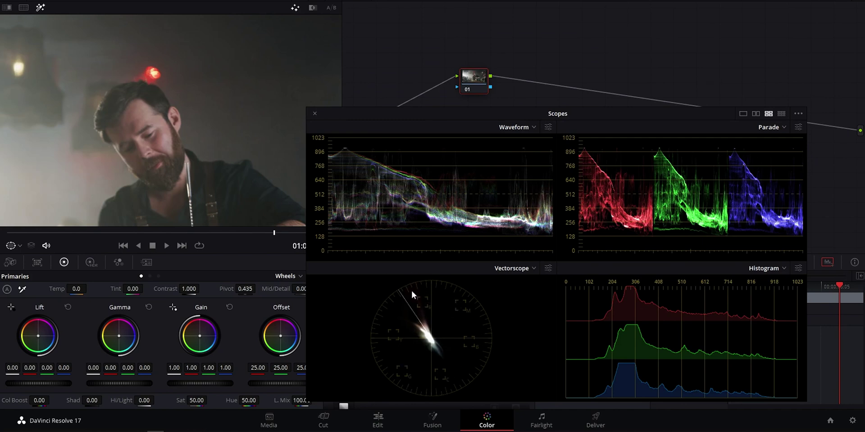
Turn off the vectorscope's 2x Zoom and bring up the scope-type list for the histogram slot.
click(547, 268)
click(492, 384)
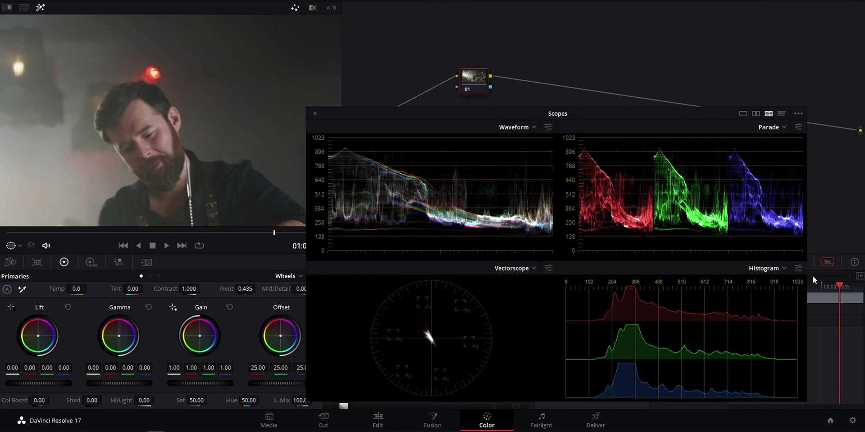
click(783, 268)
Replace the histogram with CIE Chromaticity, keeping Rec.2020 as its additional gamut.
click(778, 320)
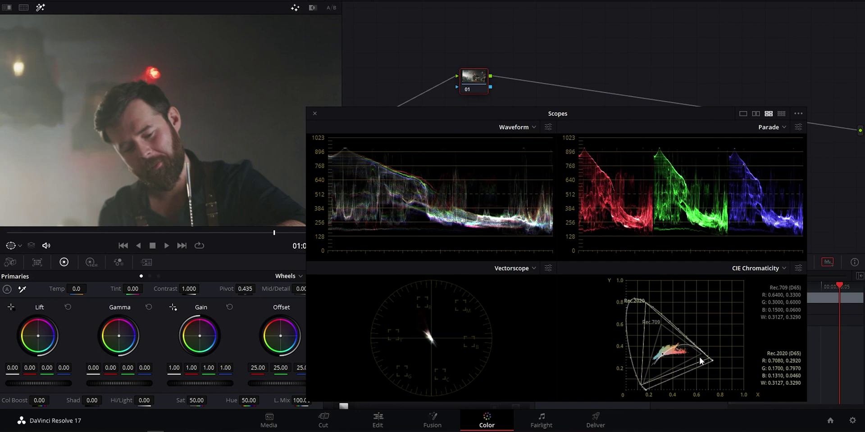
click(798, 268)
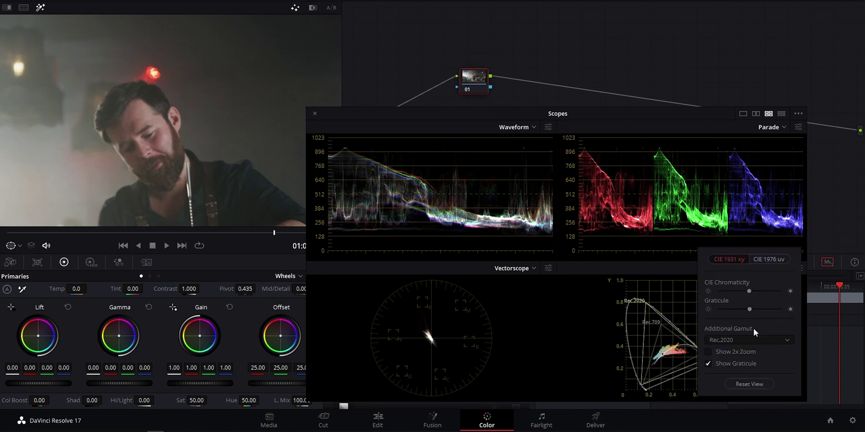
click(728, 339)
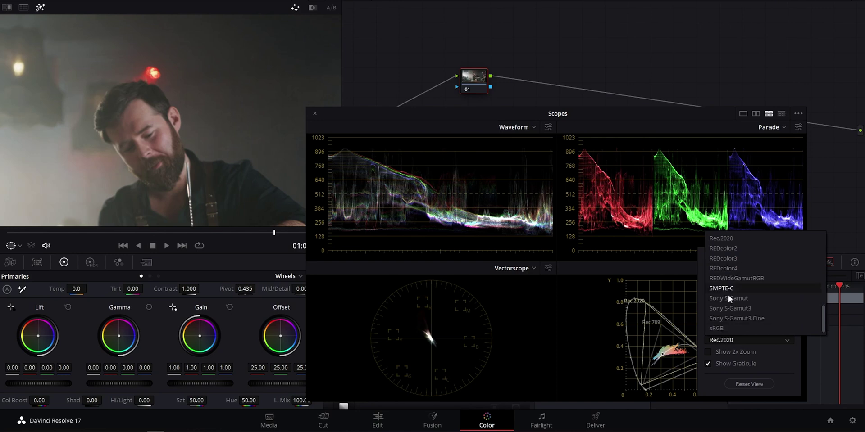
click(730, 239)
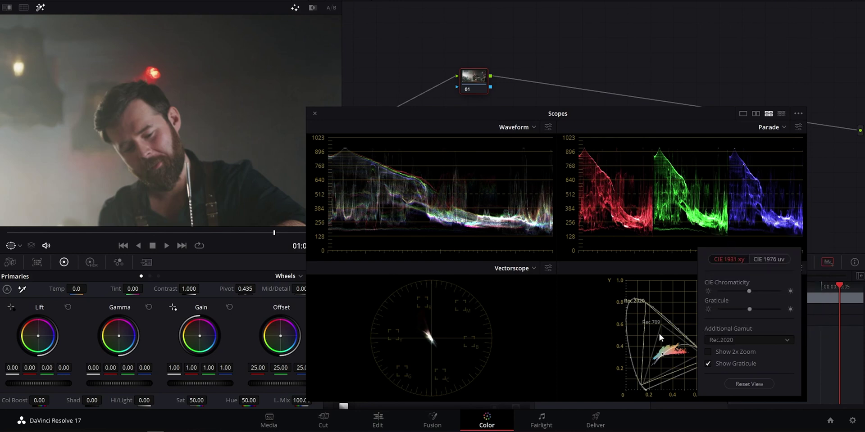
click(695, 354)
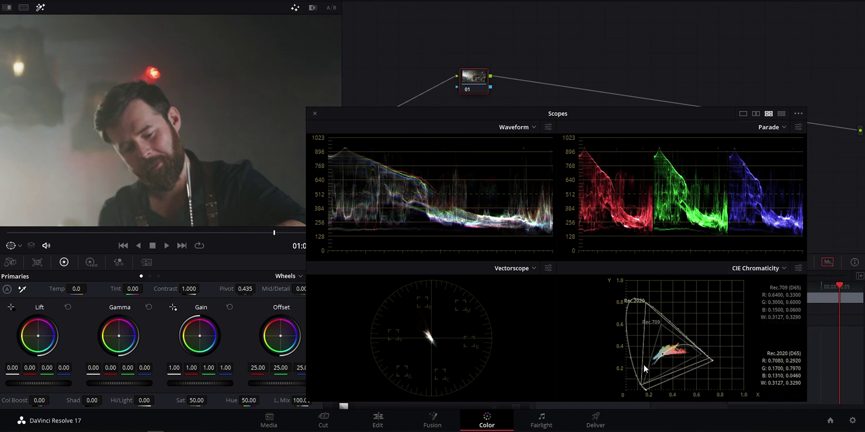